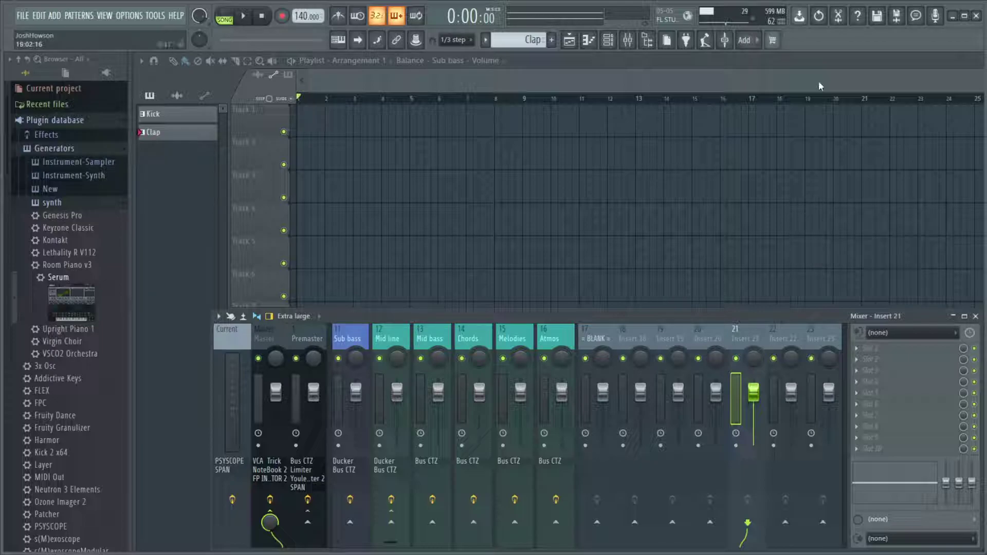
# - Add a Serum synth channel below Power ClapSnare 02 in the Channel rack, then close its window
pyautogui.click(609, 40)
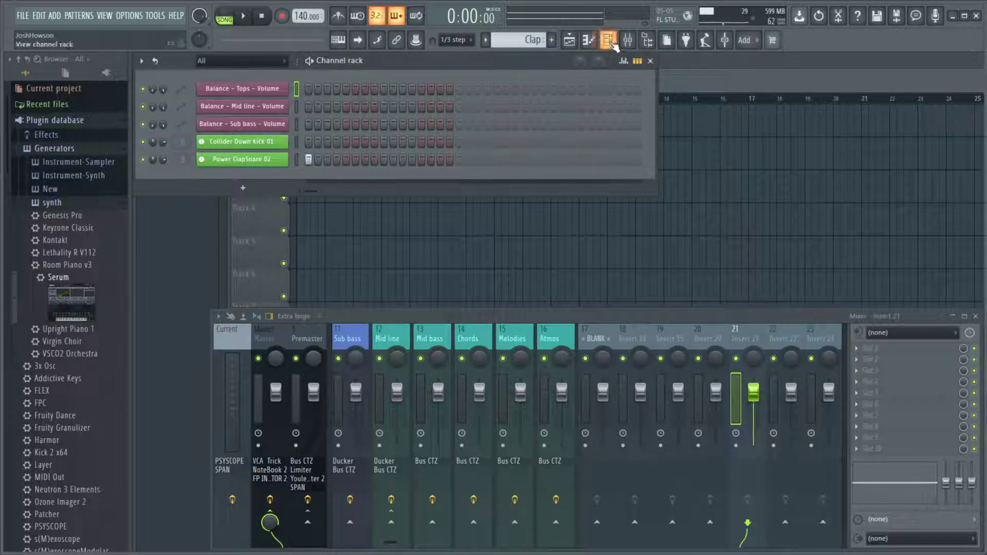
pyautogui.click(243, 187)
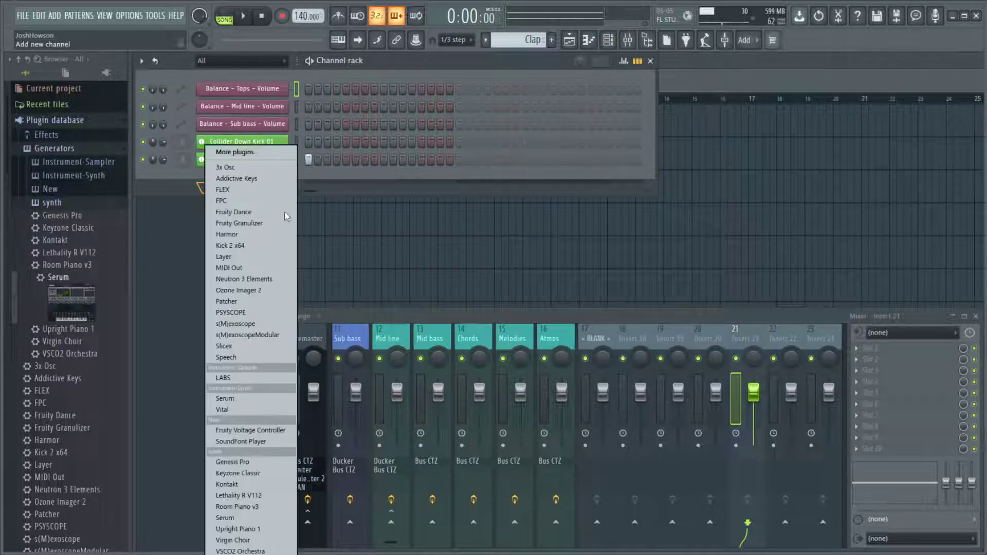
pyautogui.click(238, 519)
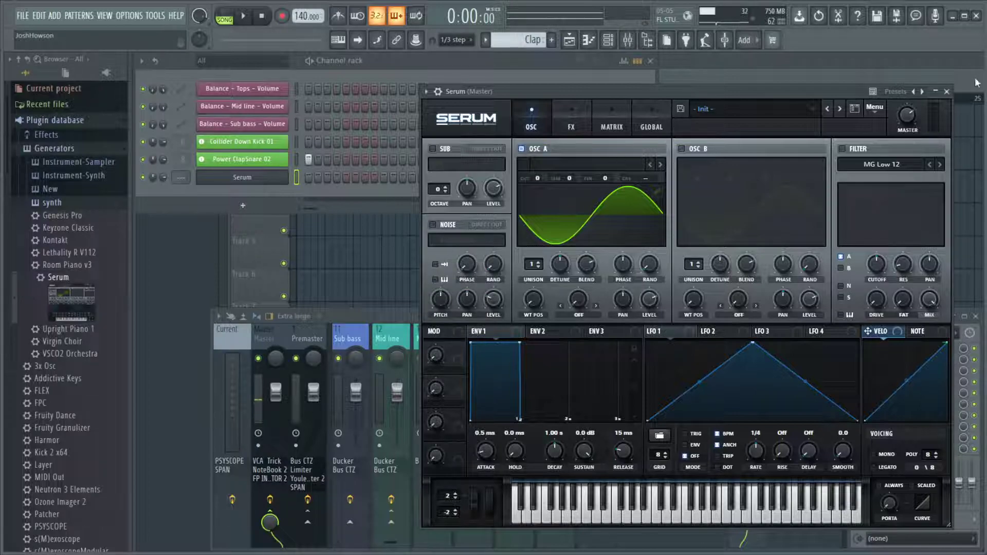
pyautogui.click(947, 91)
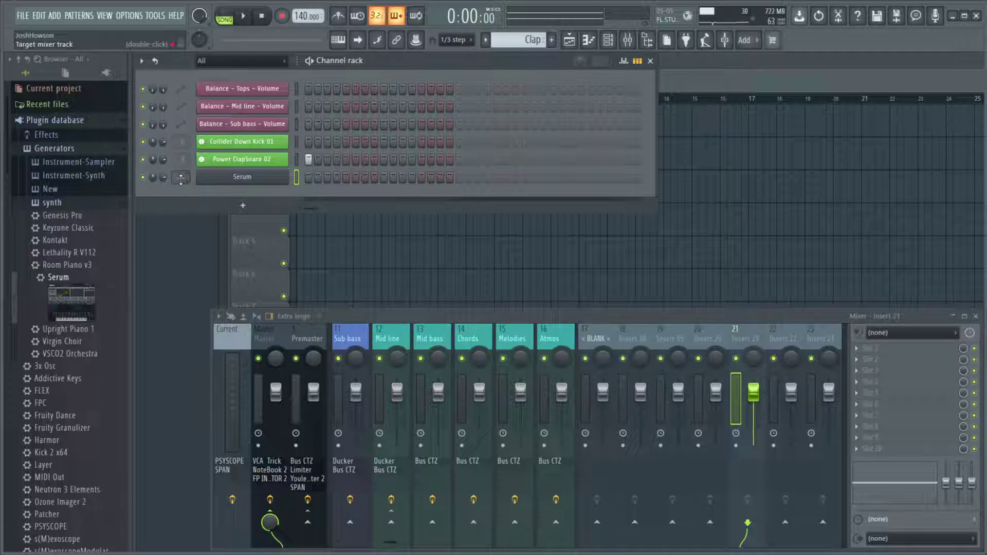
# - Set the Serum channel's mixer track to insert 20 and send insert 20 to the Melodies bus
pyautogui.scroll(-13, 180, 178)
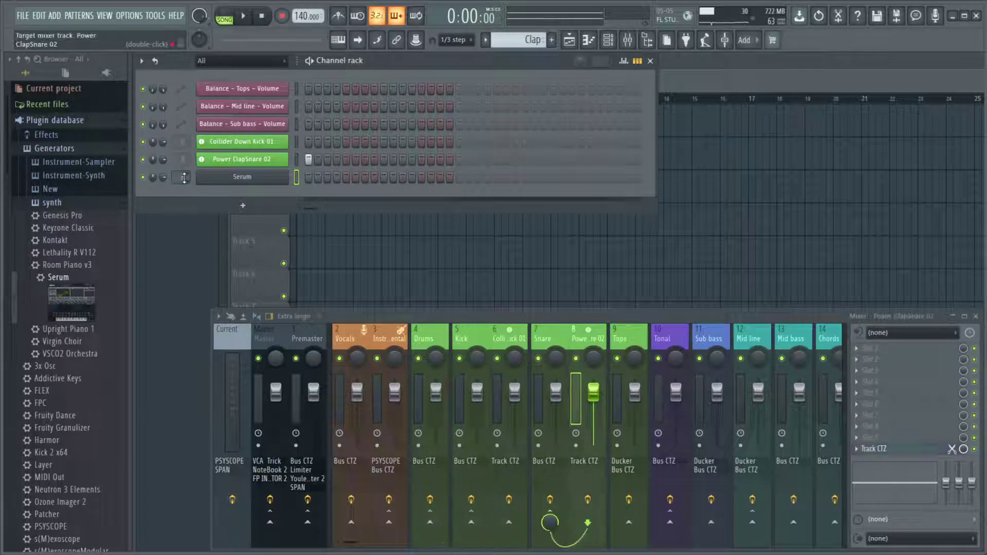
pyautogui.scroll(4, 184, 178)
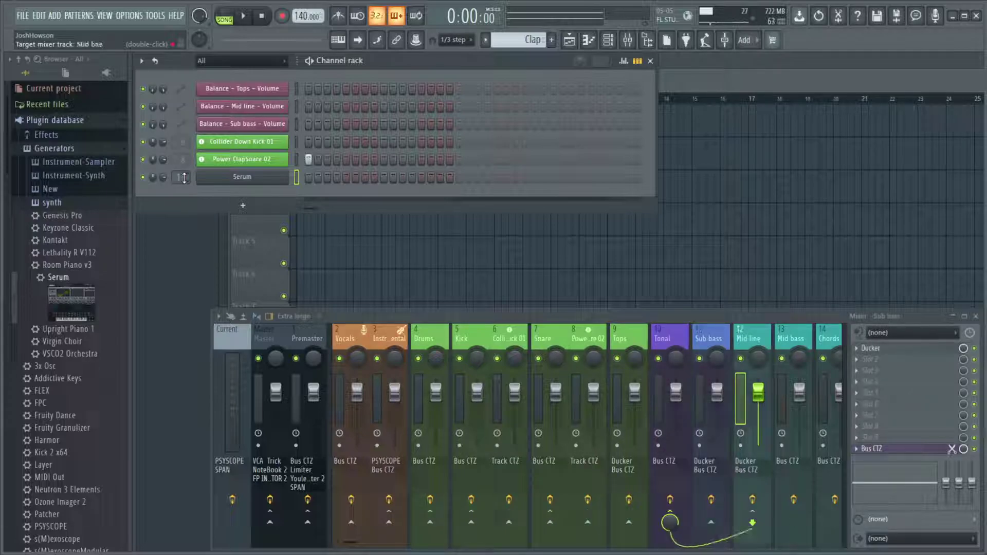
pyautogui.scroll(1, 180, 177)
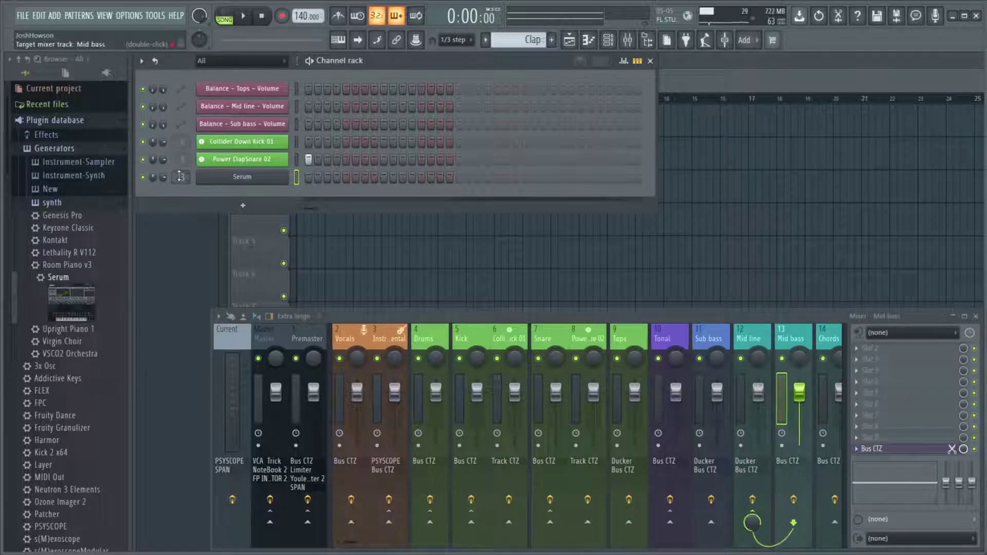
pyautogui.scroll(6, 179, 177)
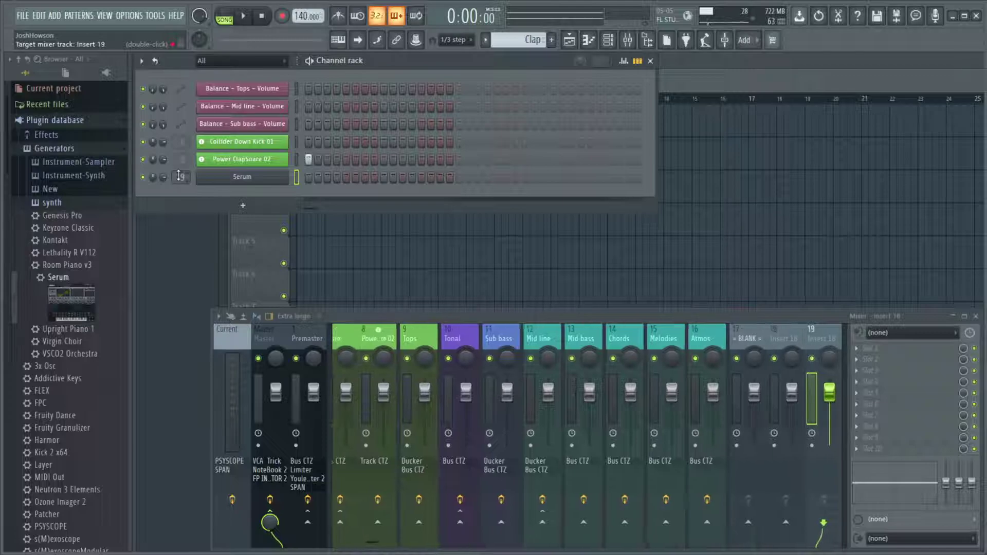
pyautogui.scroll(1, 180, 177)
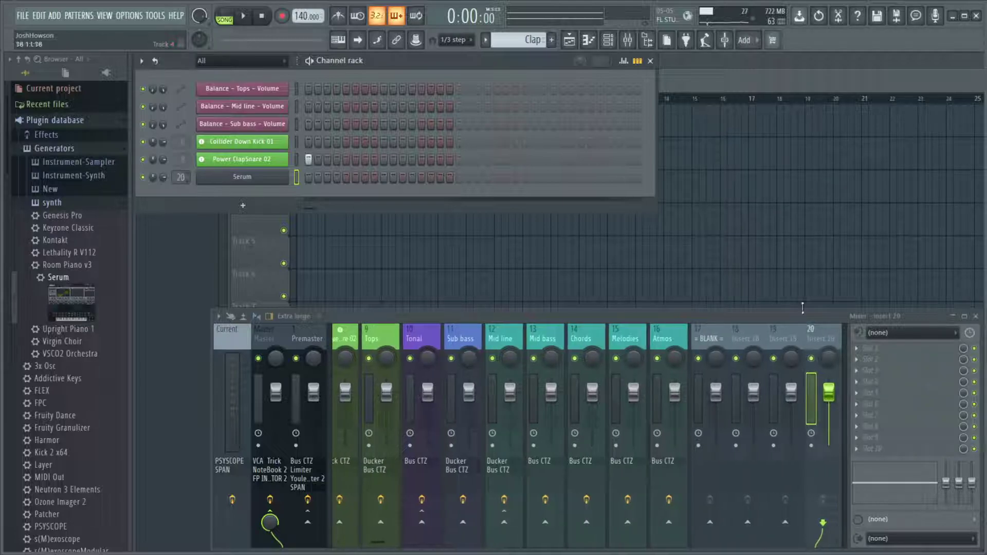
pyautogui.click(822, 339)
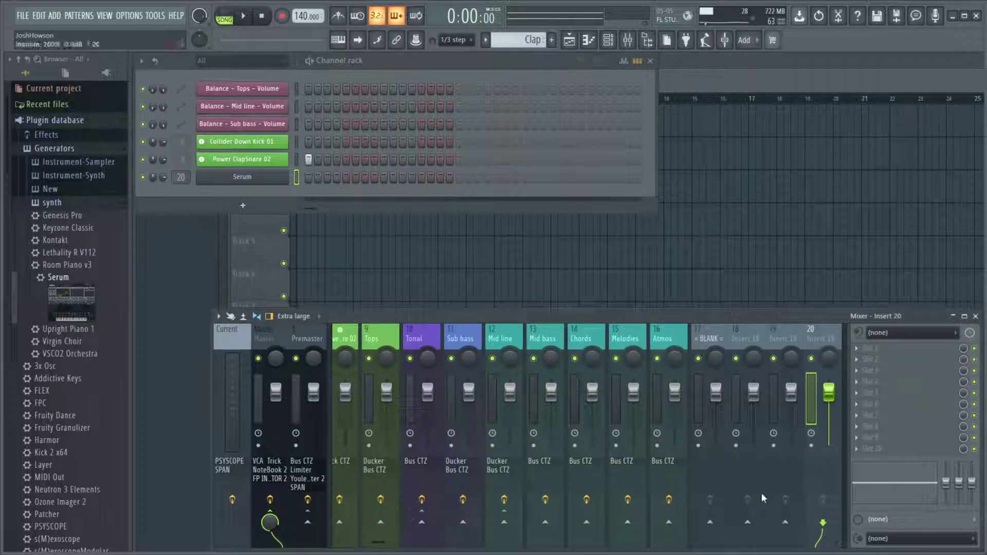
pyautogui.click(628, 522)
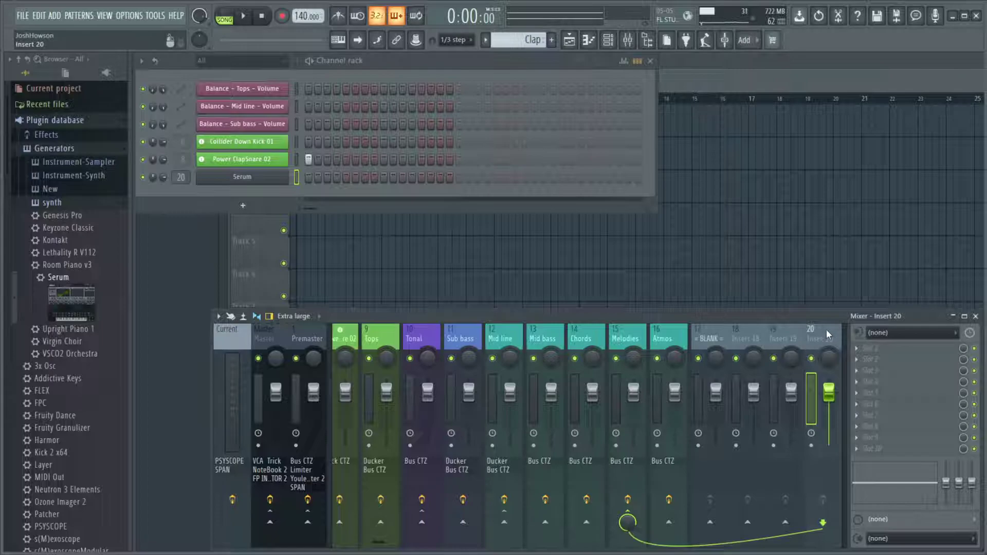
# - Reopen Serum, shift its window left, and show the channel's detailed settings
pyautogui.click(275, 177)
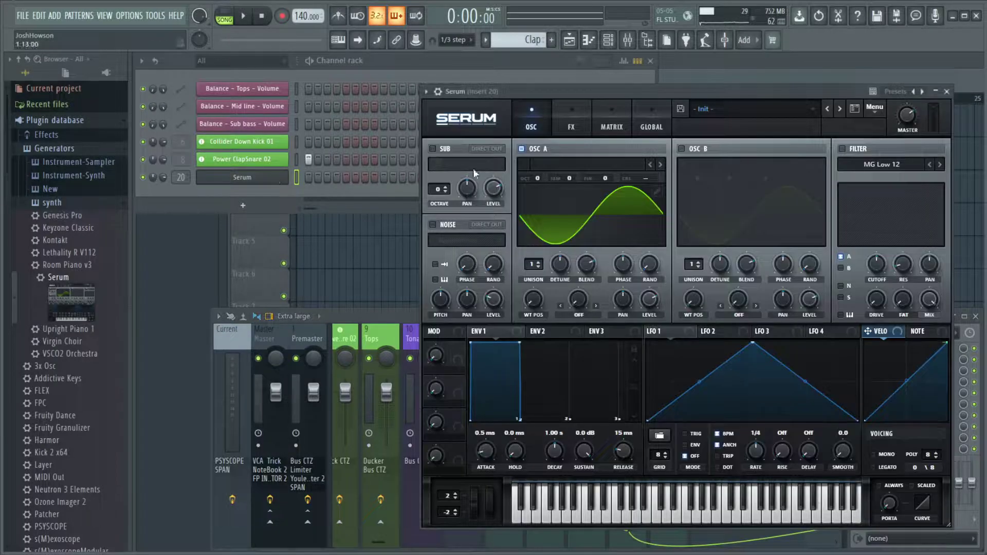
pyautogui.moveTo(625, 92); pyautogui.dragTo(514, 87)
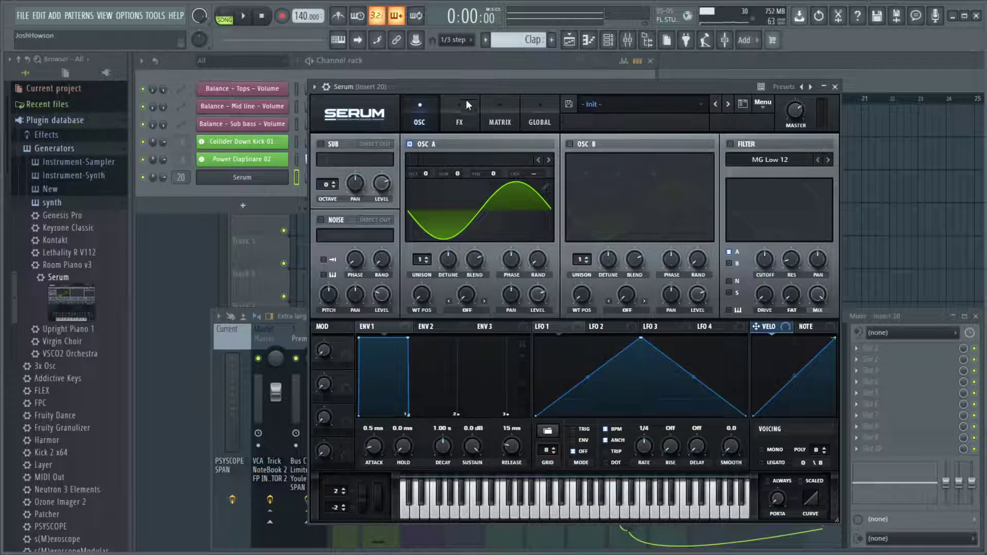
pyautogui.click(326, 86)
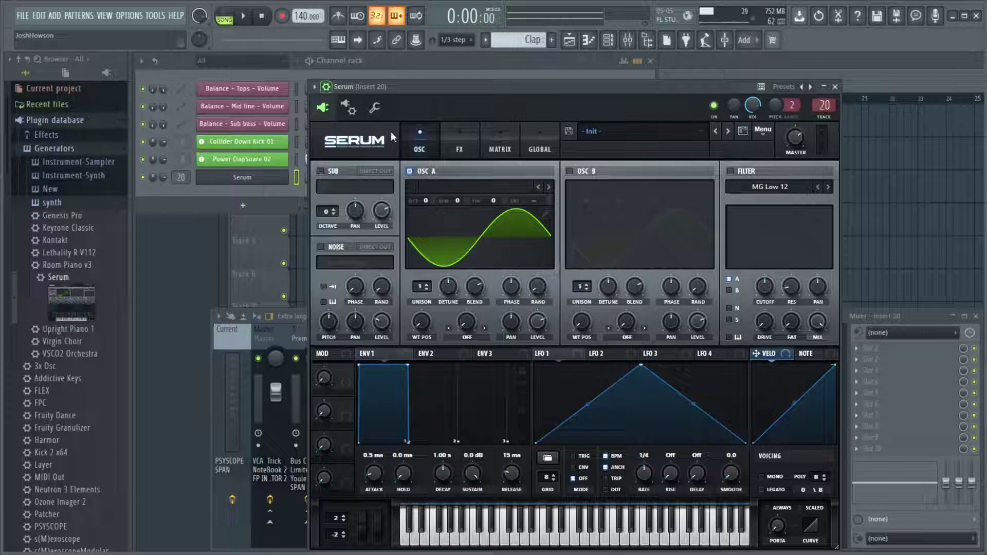
# - Assign Serum a free named mixer track, then set its target mixer track to 28
pyautogui.click(827, 121)
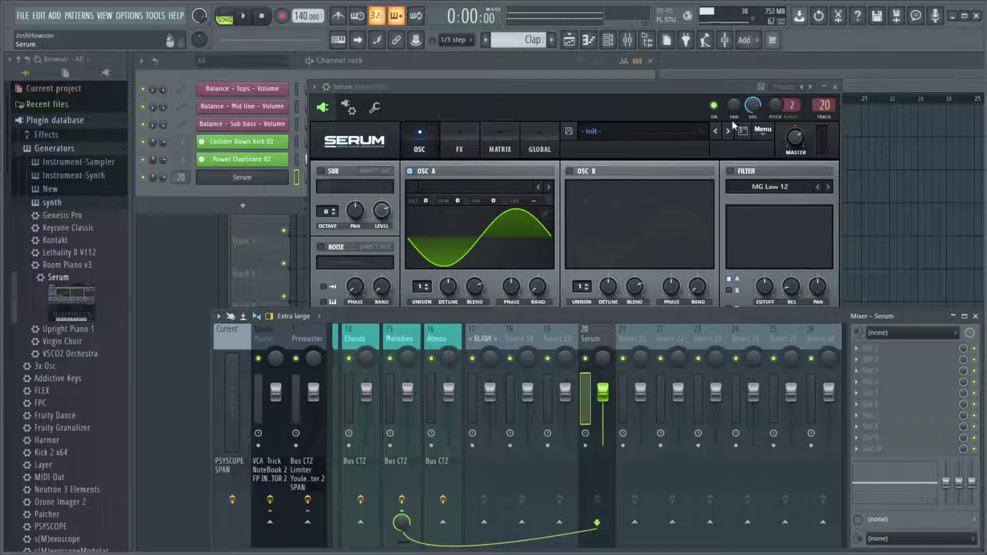
pyautogui.click(745, 84)
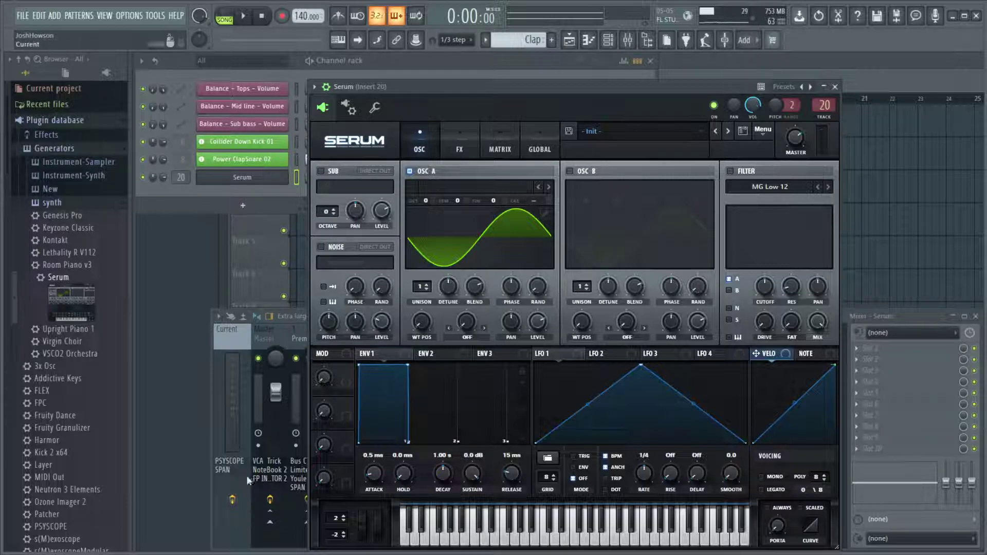
pyautogui.scroll(8, 181, 177)
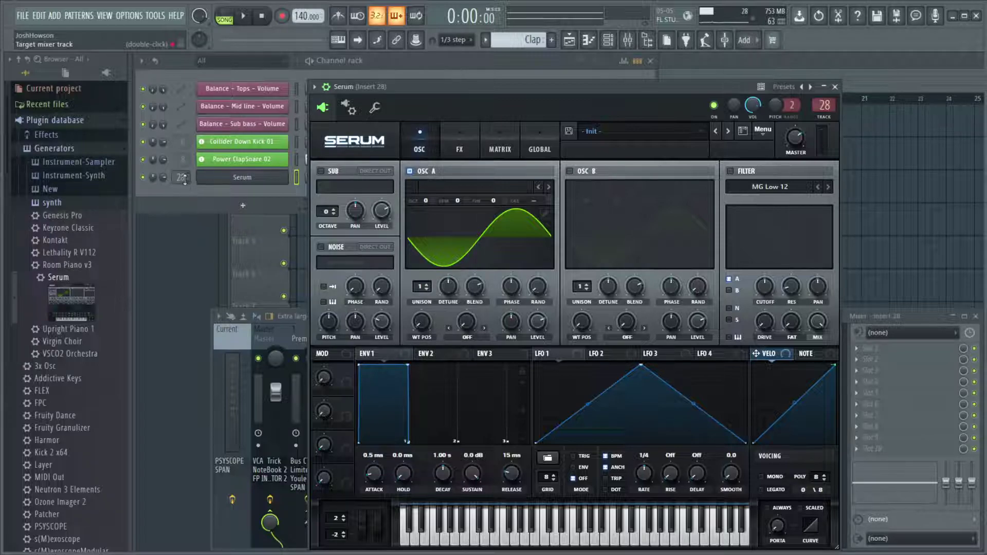
# - Close the Serum window, then select mixer inserts 20 and 28 and the Power ClapSnare 02 channel
pyautogui.click(835, 86)
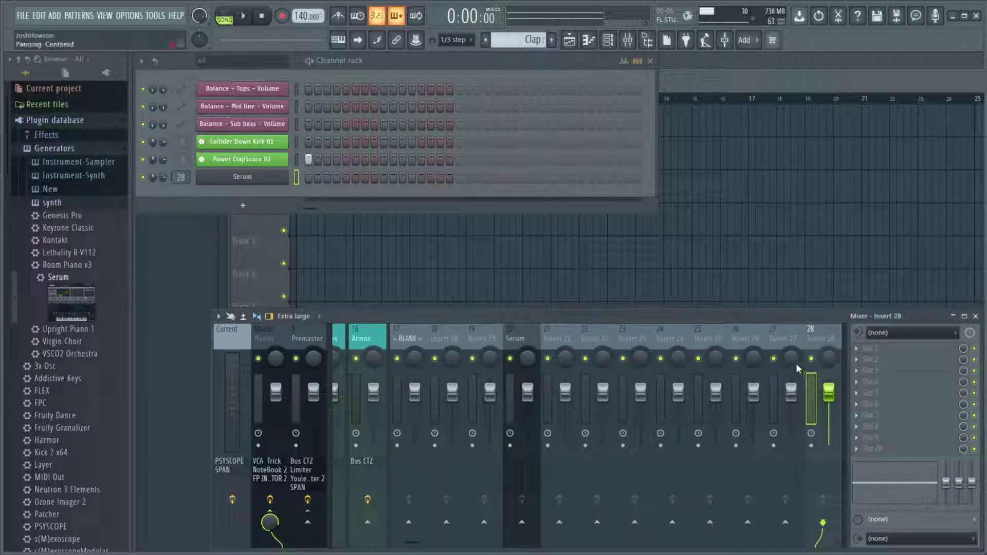
pyautogui.click(535, 334)
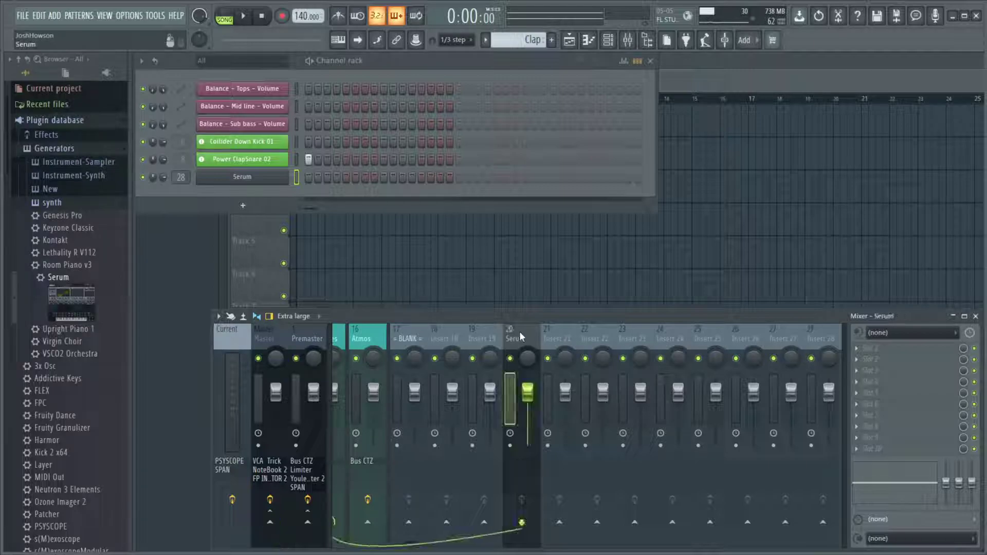
pyautogui.click(823, 335)
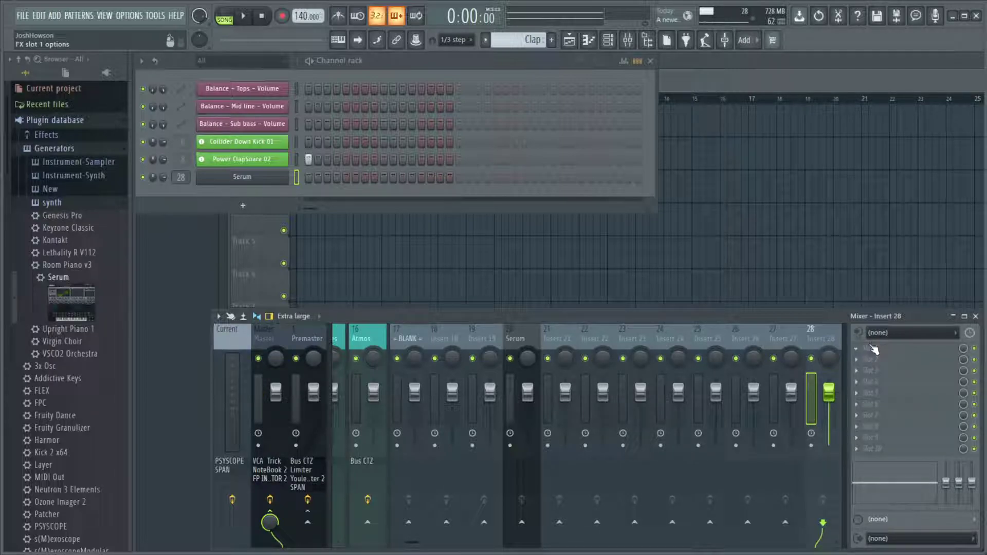
pyautogui.click(294, 160)
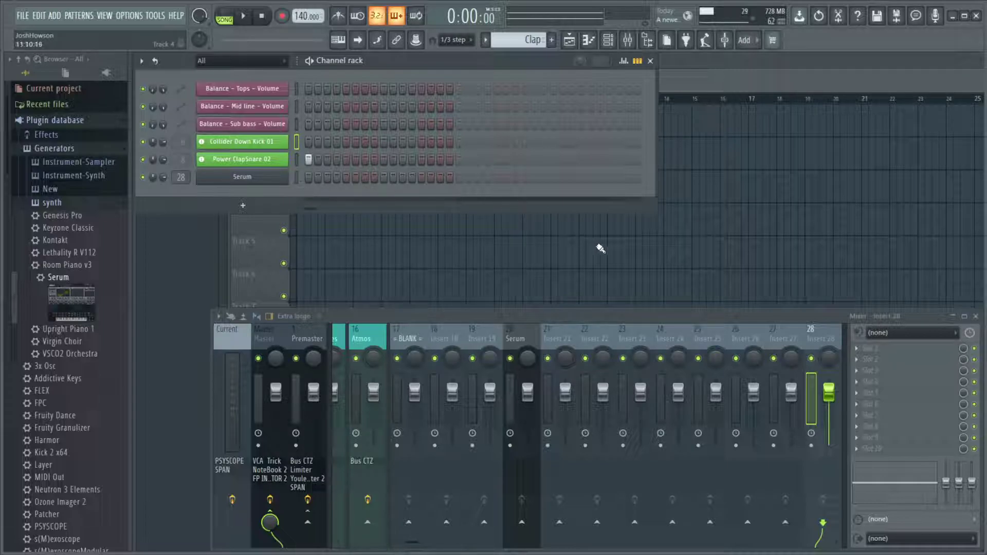
# - Hide the Channel rack and mixer with F12
pyautogui.press('F12')
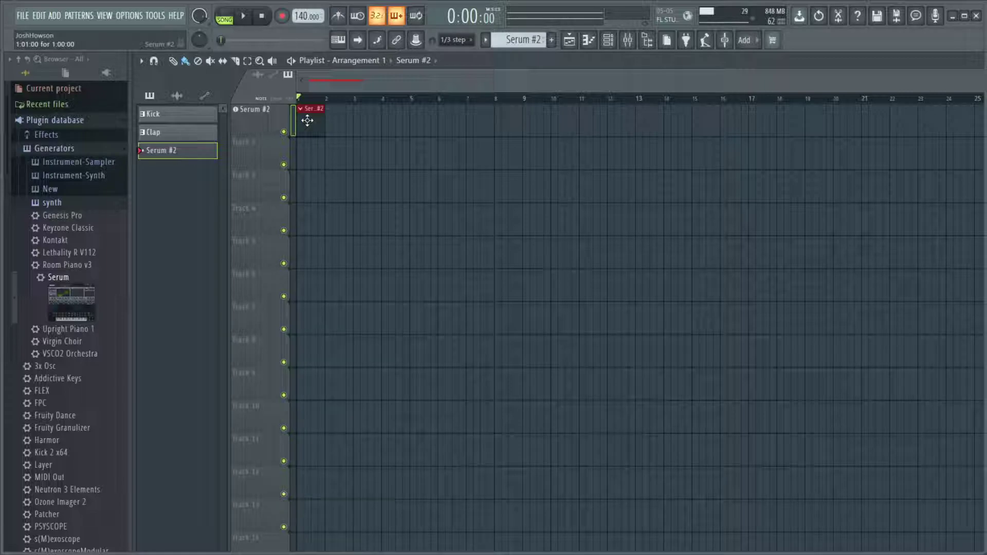
# - Check the Serum #2 clip in the Piano roll, then show the mixer with insert 18 (Serum #2)
pyautogui.doubleClick(315, 121)
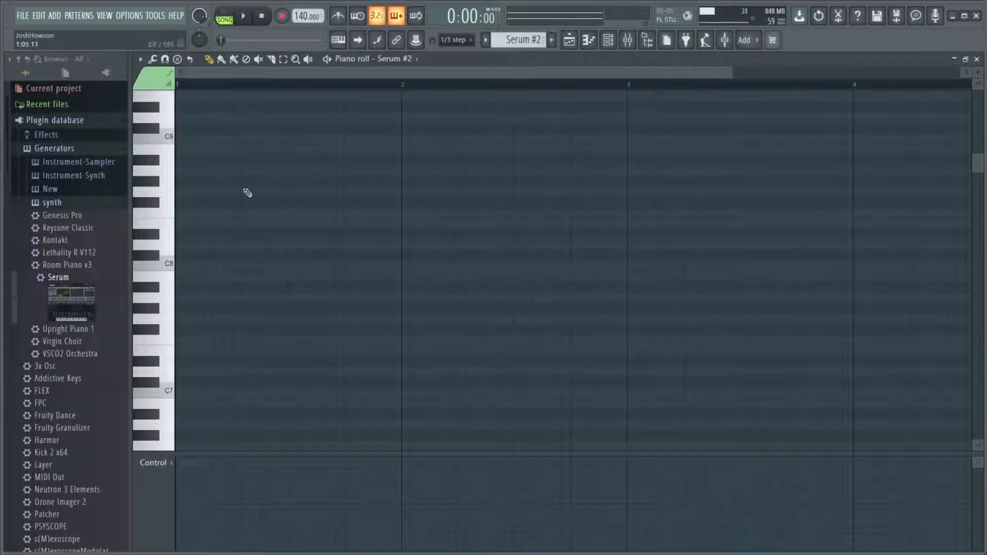
pyautogui.press('F5')
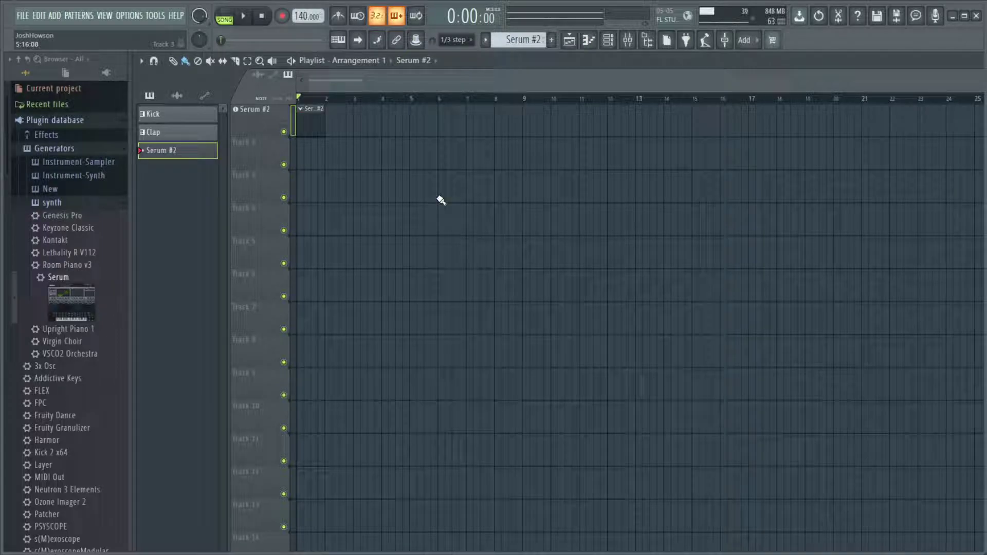
pyautogui.click(628, 40)
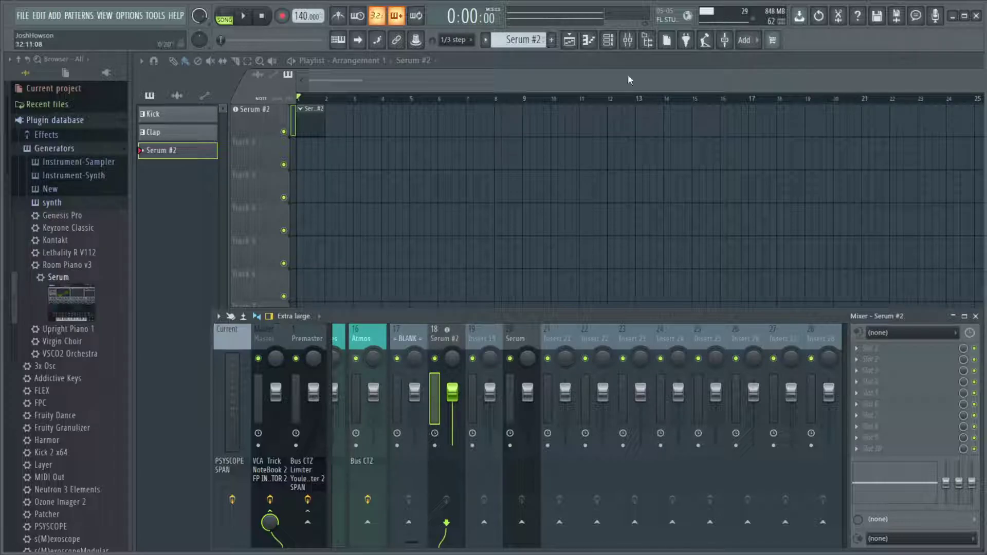
# - Reopen the Channel rack and change the original Serum channel's mixer track from 28 to 22
pyautogui.click(608, 40)
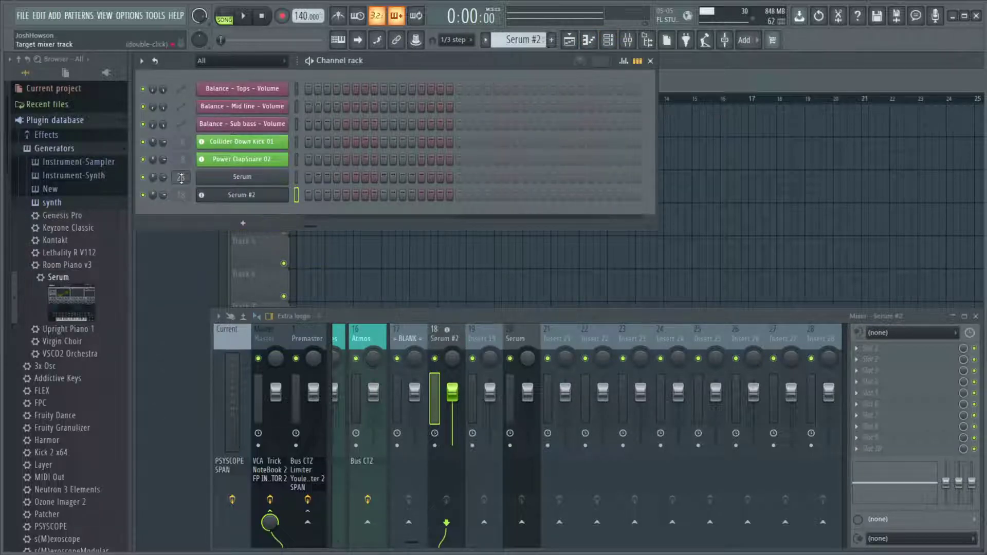
pyautogui.scroll(-6, 181, 177)
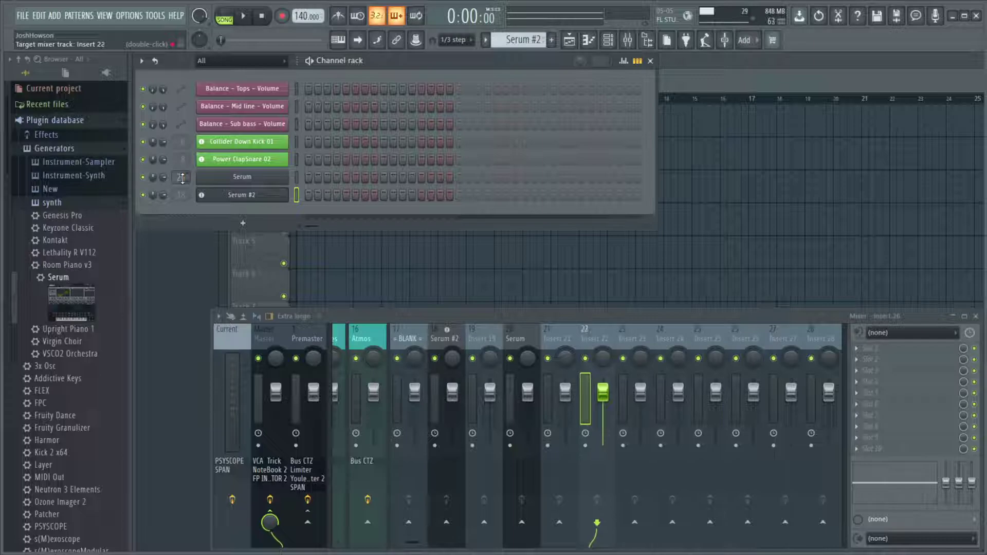
pyautogui.scroll(2, 181, 177)
pyautogui.scroll(1, 181, 177)
pyautogui.scroll(-1, 181, 177)
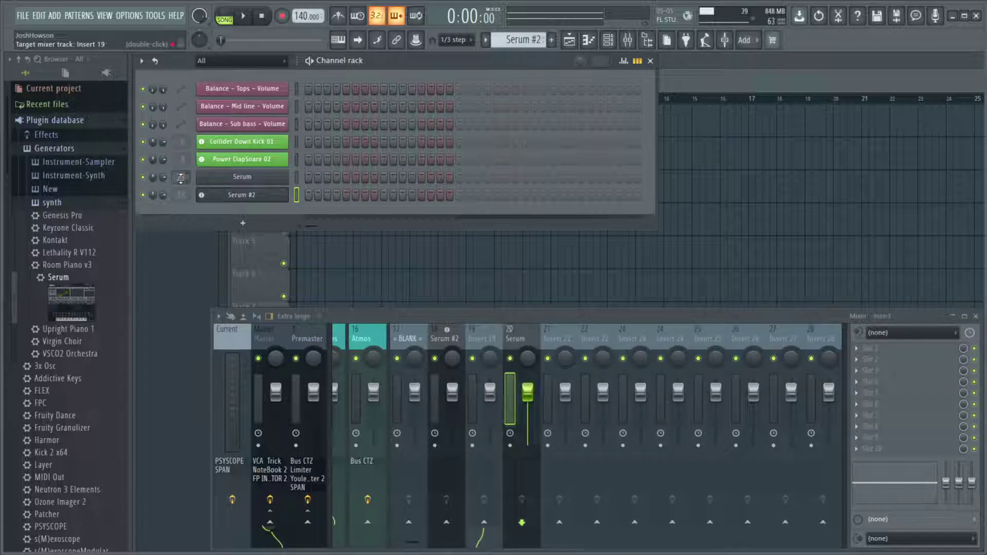
pyautogui.scroll(-2, 180, 178)
pyautogui.scroll(5, 181, 177)
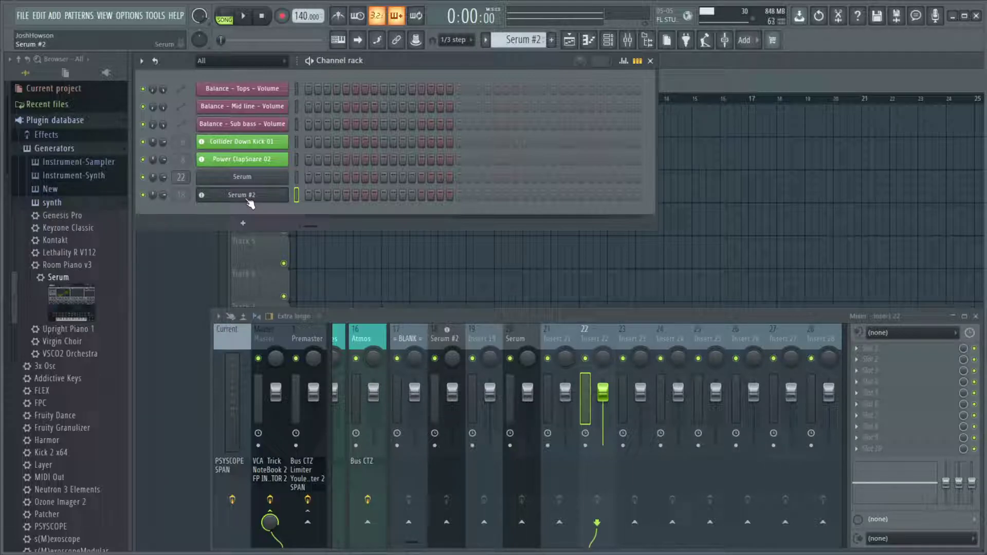
# - Move Serum #2 to mixer insert 22 and route it to the Melodies bus instead of Master
pyautogui.moveTo(179, 195); pyautogui.dragTo(179, 195)
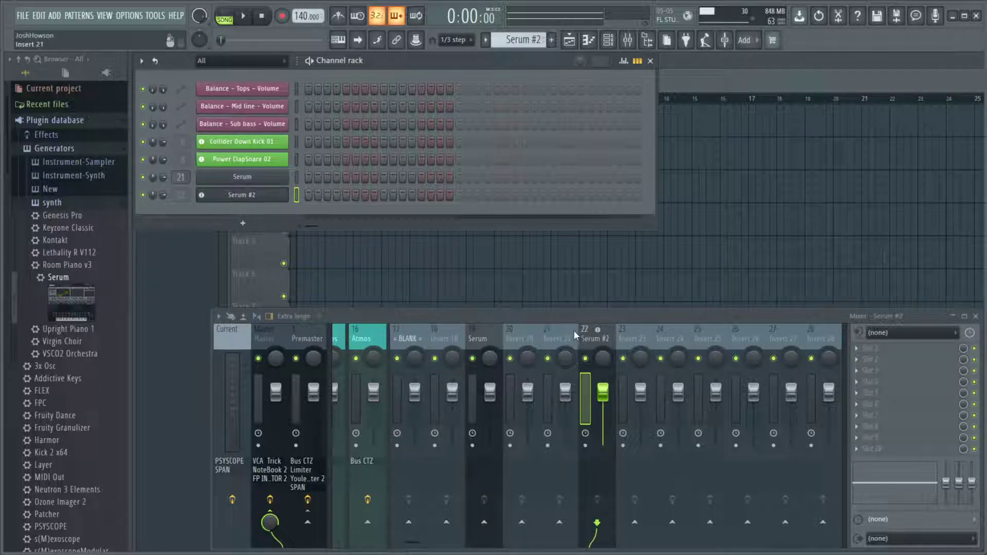
pyautogui.click(602, 338)
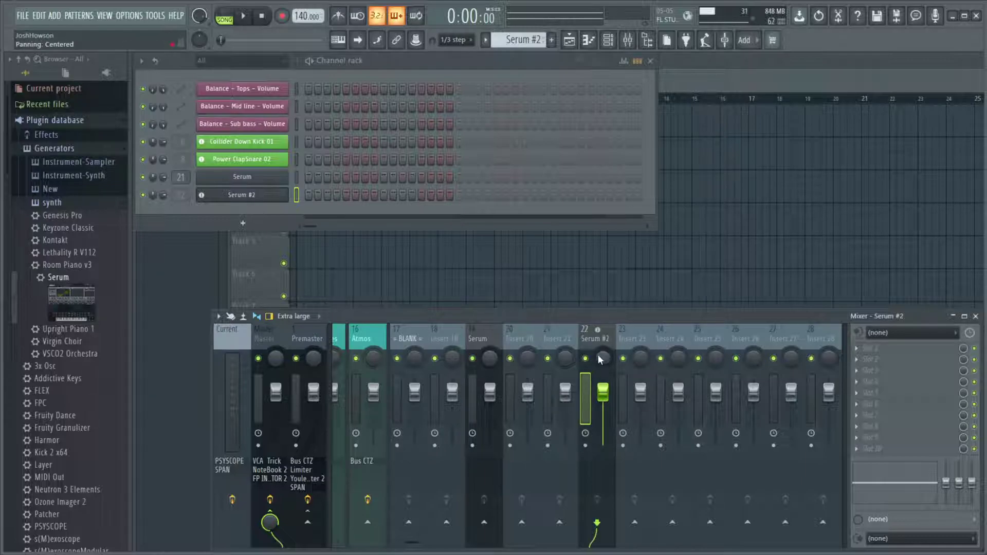
pyautogui.scroll(8, 604, 341)
pyautogui.click(665, 523)
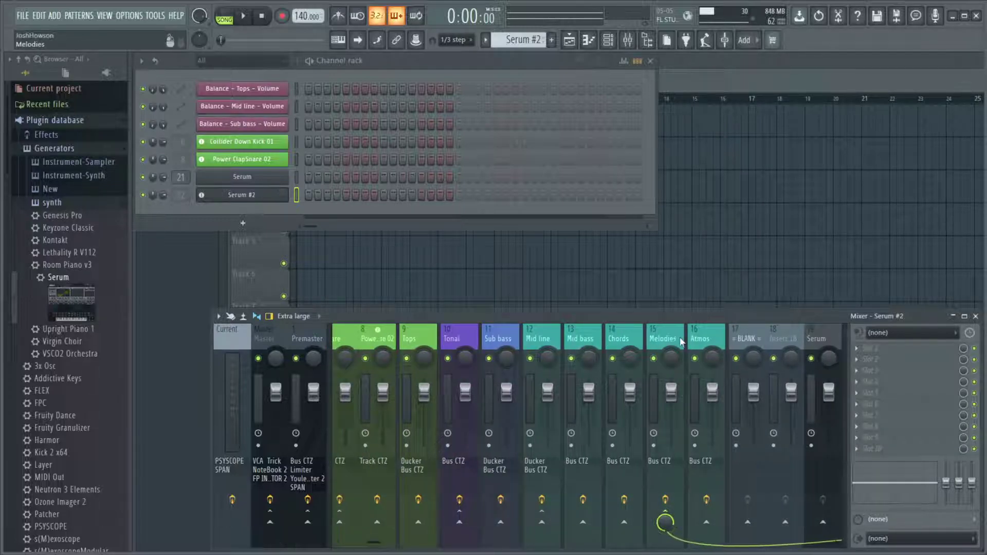
pyautogui.scroll(-9, 683, 334)
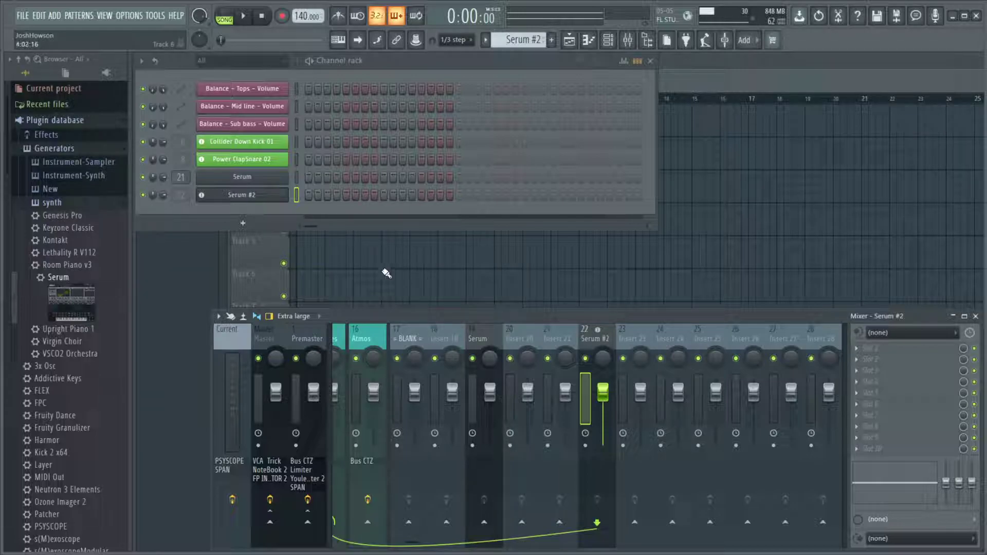
# - Link Serum #2's Macro 1 to the filter cutoff and create a Macro 1 automation clip
pyautogui.click(250, 200)
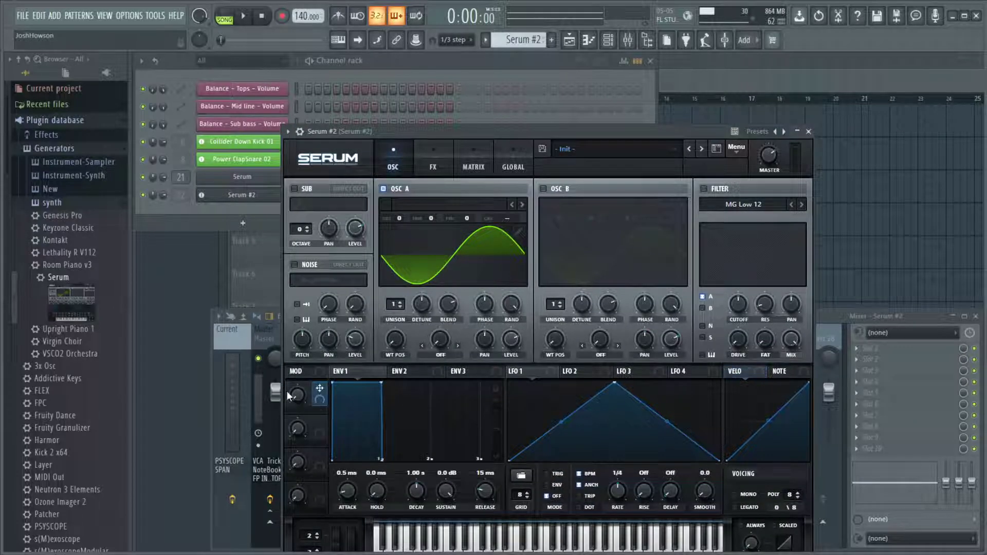
pyautogui.moveTo(319, 389); pyautogui.dragTo(736, 306)
pyautogui.rightClick(417, 41)
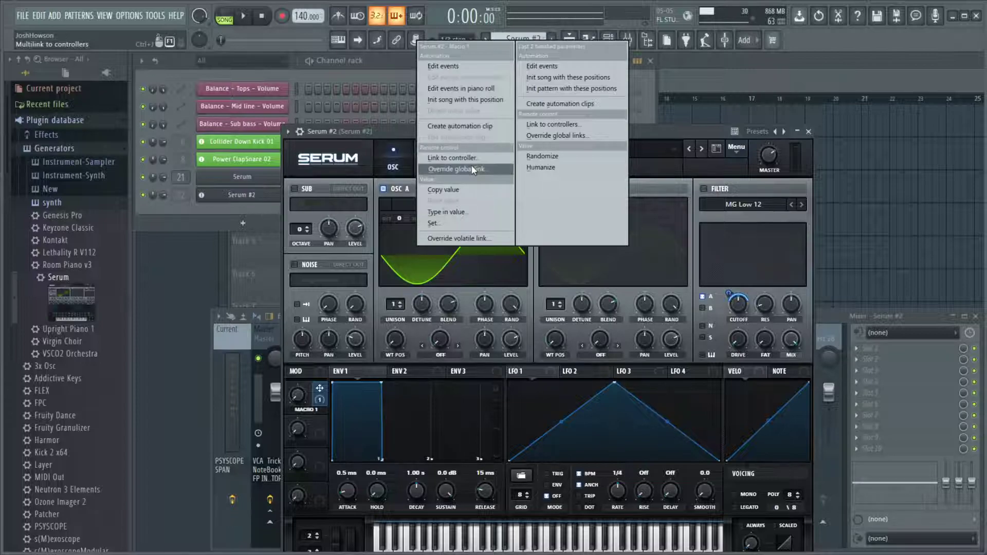
pyautogui.click(467, 127)
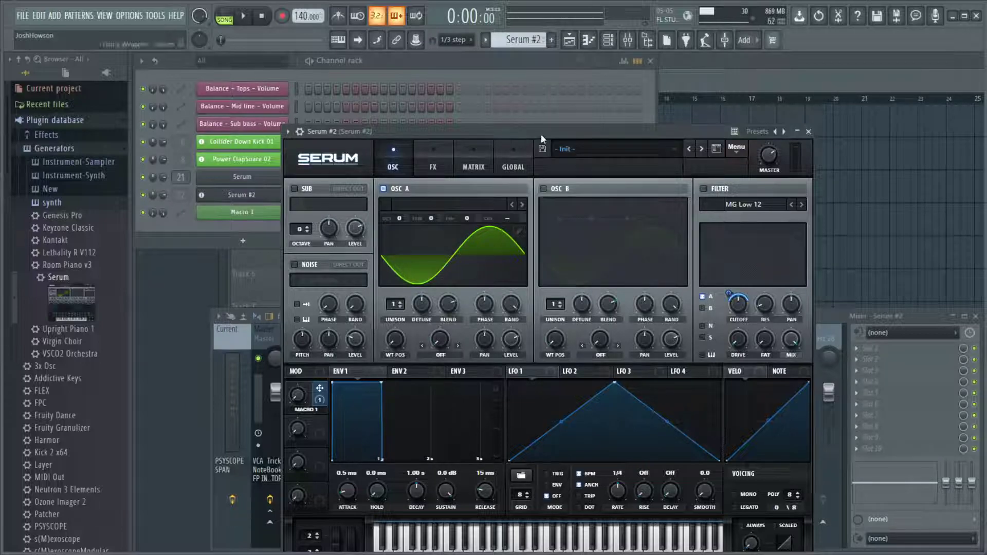
pyautogui.click(572, 73)
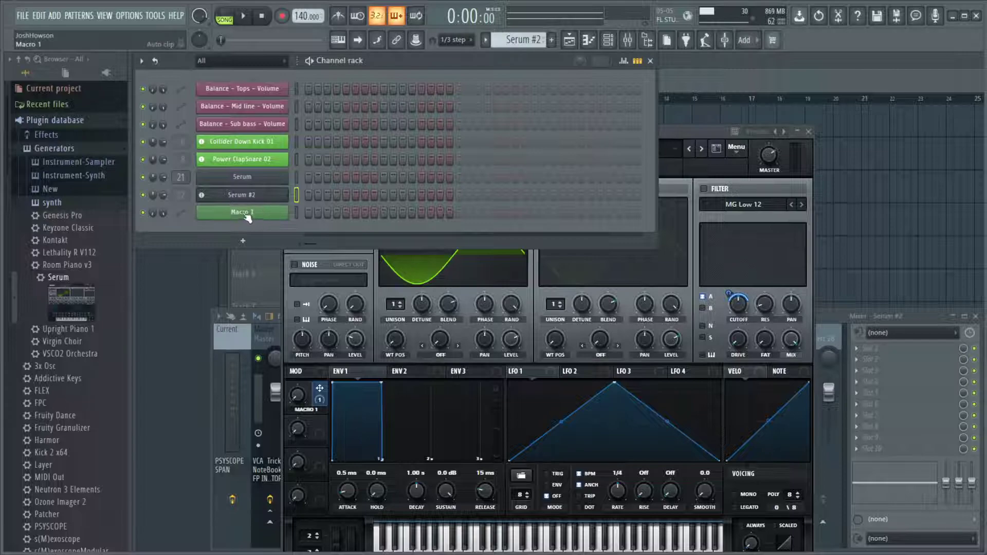
# - Create an automation clip for Serum #2's OSC A unison detune (A UniDet)
pyautogui.click(879, 142)
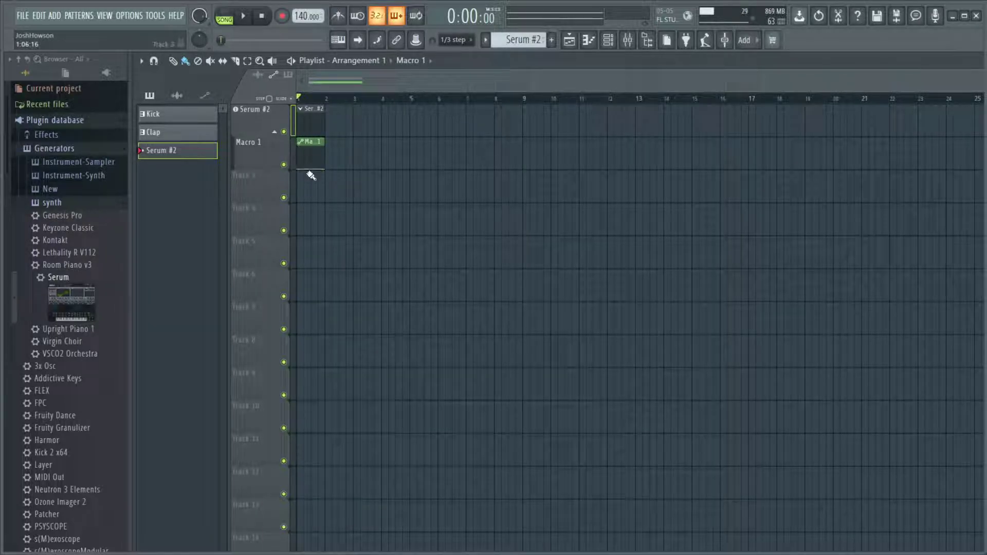
pyautogui.click(273, 115)
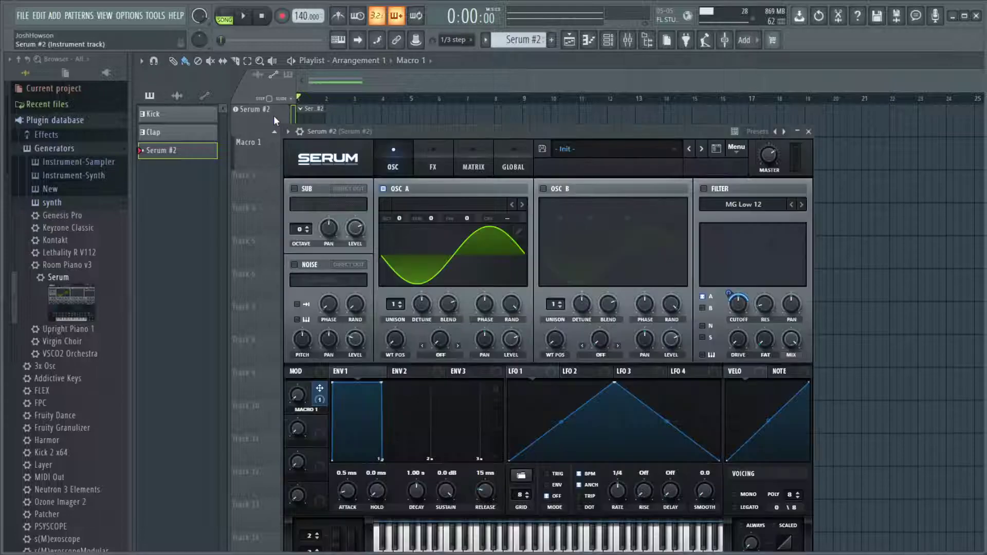
pyautogui.click(439, 337)
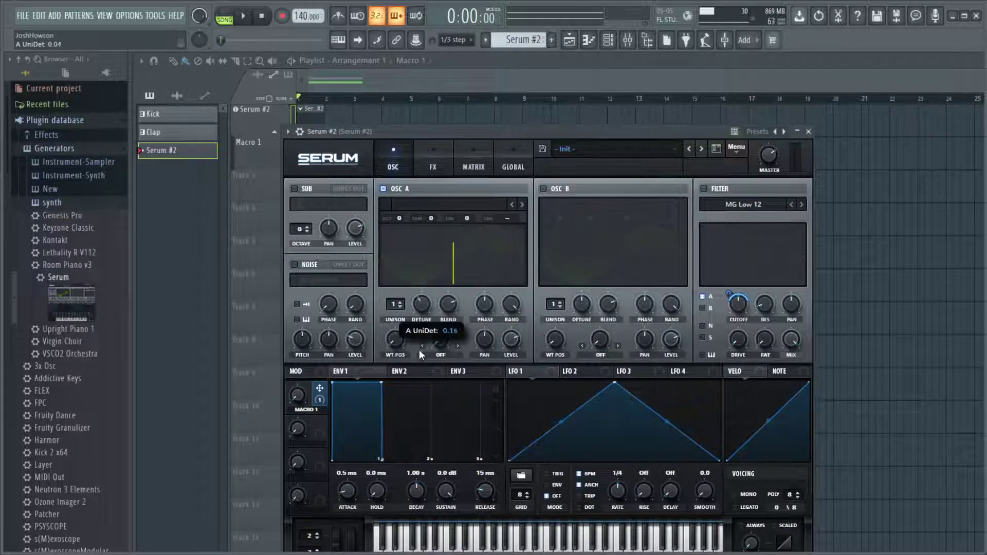
pyautogui.rightClick(415, 41)
pyautogui.click(458, 124)
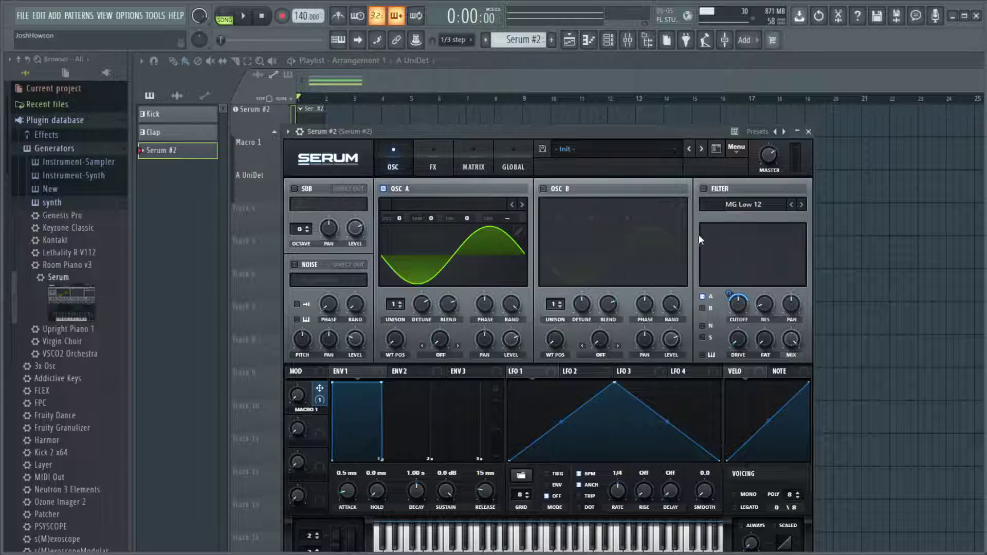
# - Raise OSC B phase and create a B Phase automation clip for it
pyautogui.moveTo(647, 307); pyautogui.dragTo(648, 295)
pyautogui.rightClick(415, 41)
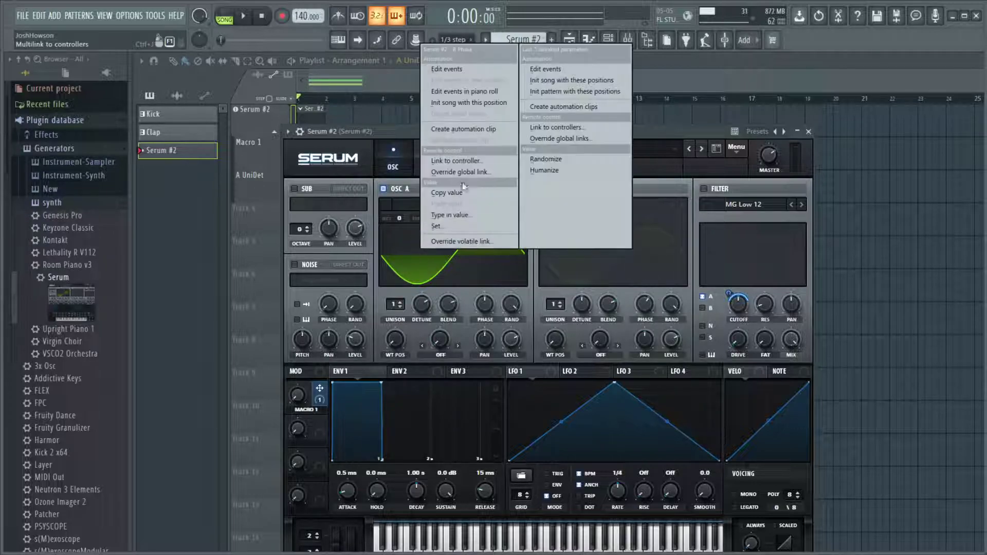
pyautogui.click(463, 128)
pyautogui.rightClick(617, 491)
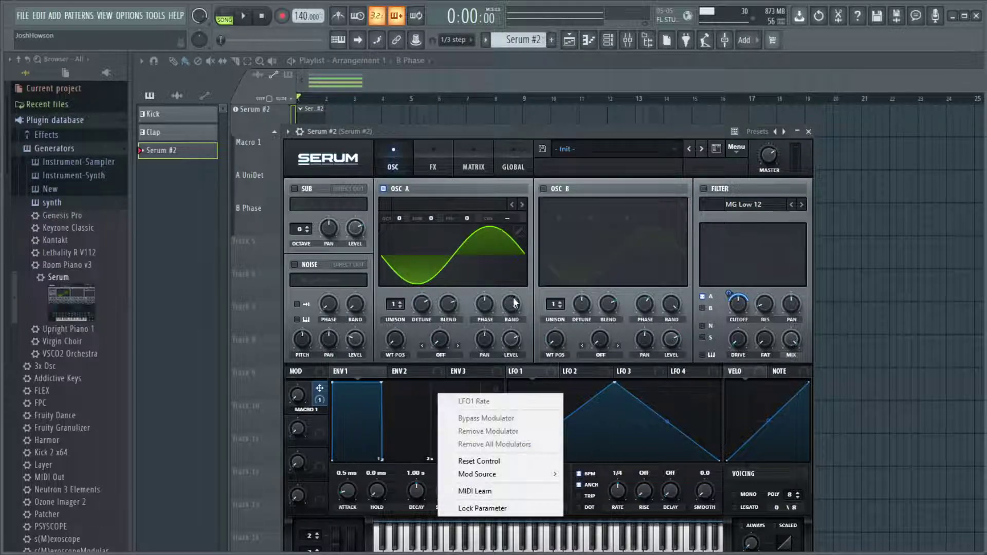
# - Set Serum's LFO 1 rate to 1/8 and create automation clips for LFO1 Rate and PortTime
pyautogui.moveTo(620, 480); pyautogui.dragTo(620, 489)
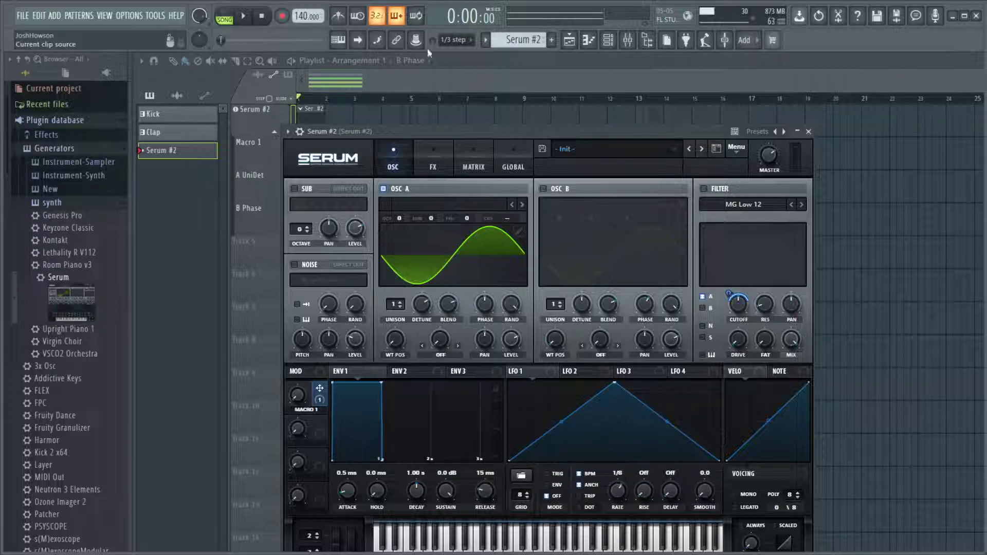
pyautogui.rightClick(415, 41)
pyautogui.click(454, 129)
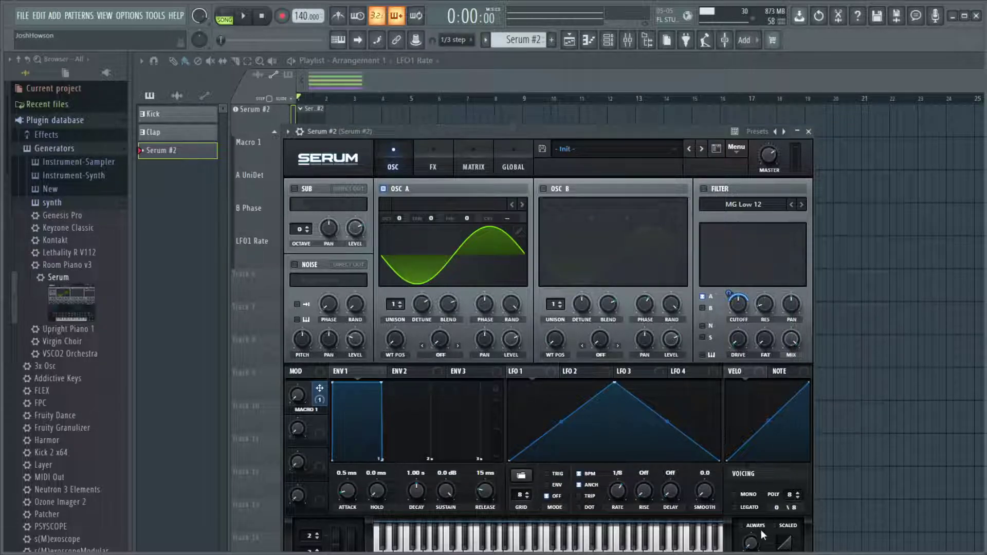
pyautogui.rightClick(415, 45)
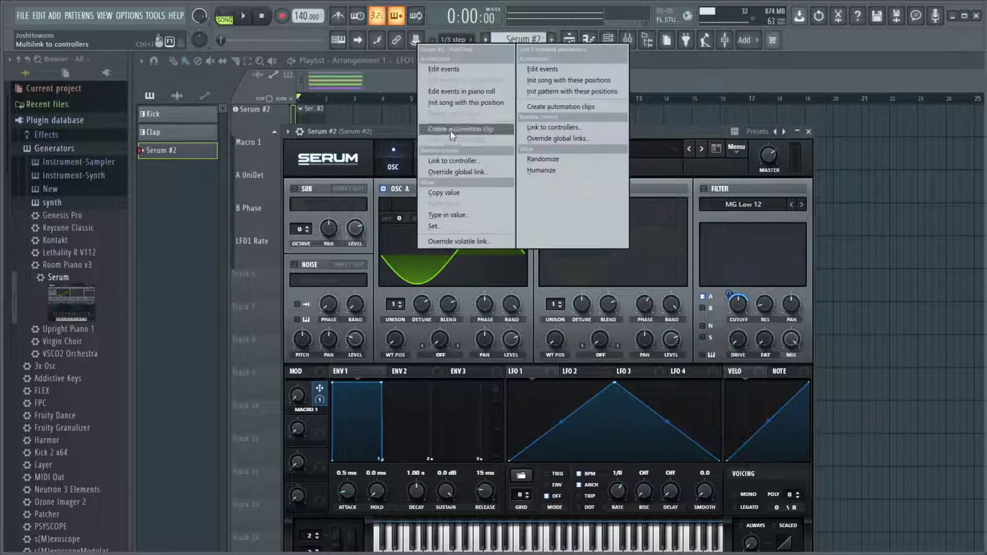
pyautogui.click(452, 130)
# - Close Serum #2, then select and deselect the five automation clips in the playlist
pyautogui.press('Escape')
pyautogui.moveTo(299, 136); pyautogui.dragTo(372, 299)
pyautogui.click(470, 205)
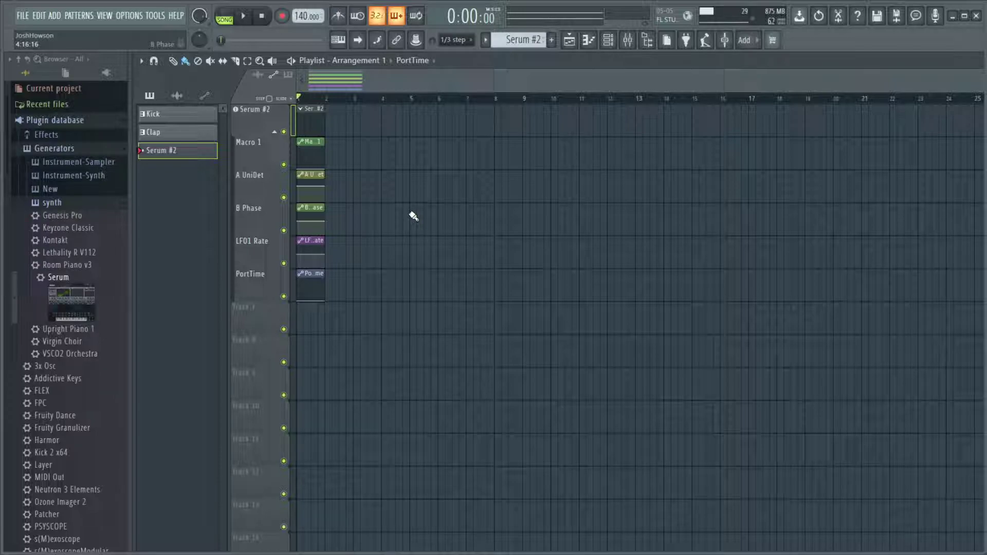
# - Collapse the Serum #2 track group so its five automation tracks fold beneath it
pyautogui.scroll(-7, 413, 216)
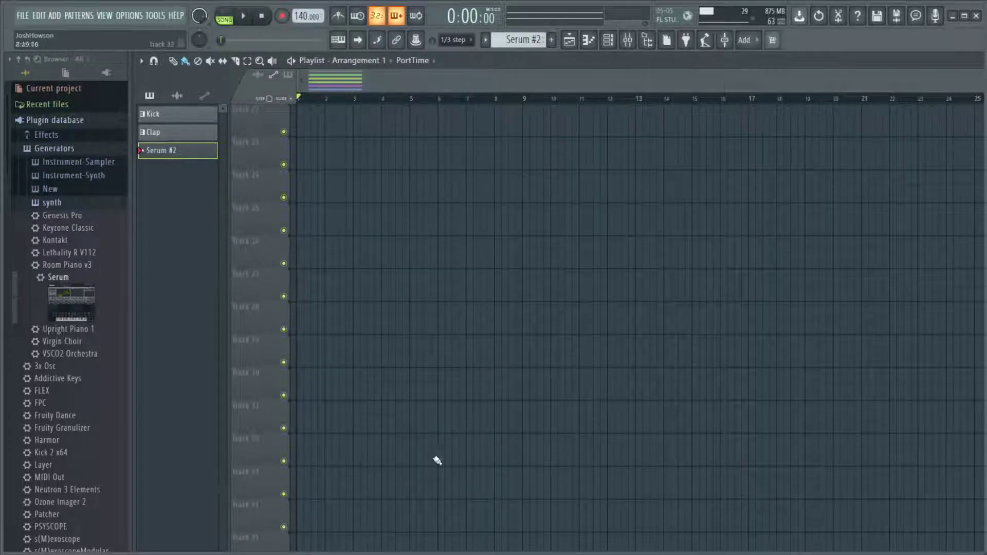
pyautogui.scroll(7, 390, 396)
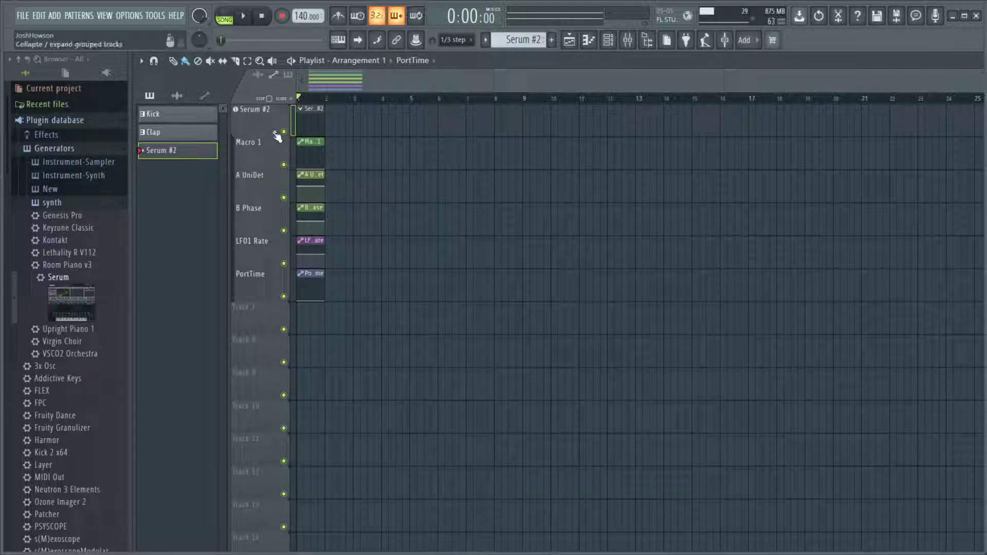
pyautogui.click(277, 133)
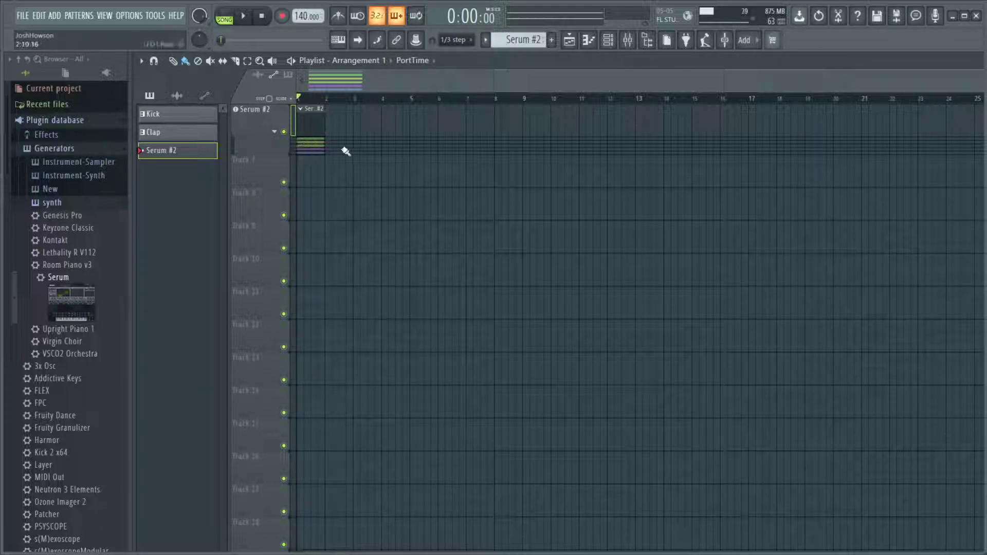
# - Browse to Samples > Kick > Trap and drop the Mantra Kick sample onto the playlist
pyautogui.click(55, 149)
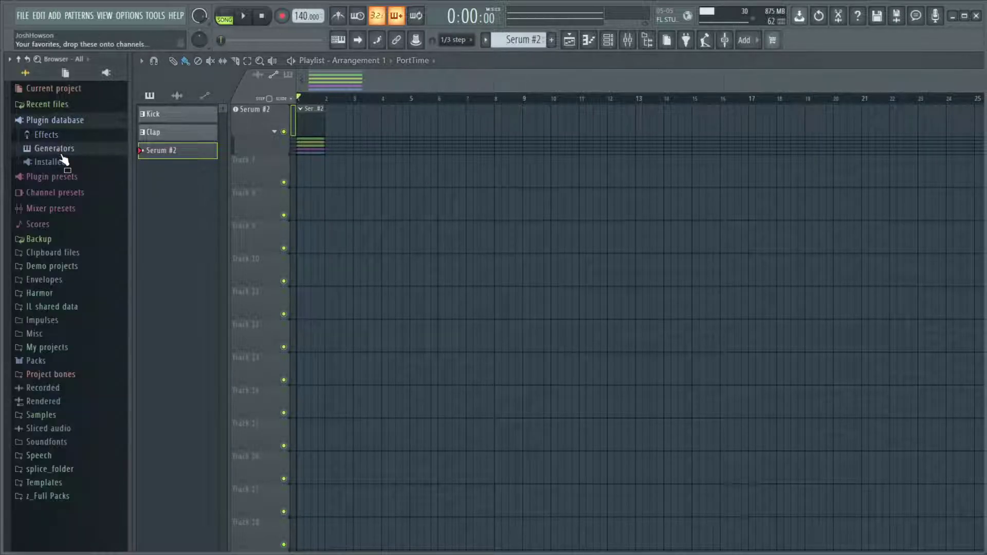
pyautogui.click(57, 415)
pyautogui.click(44, 383)
pyautogui.click(50, 518)
pyautogui.moveTo(67, 496); pyautogui.dragTo(267, 181)
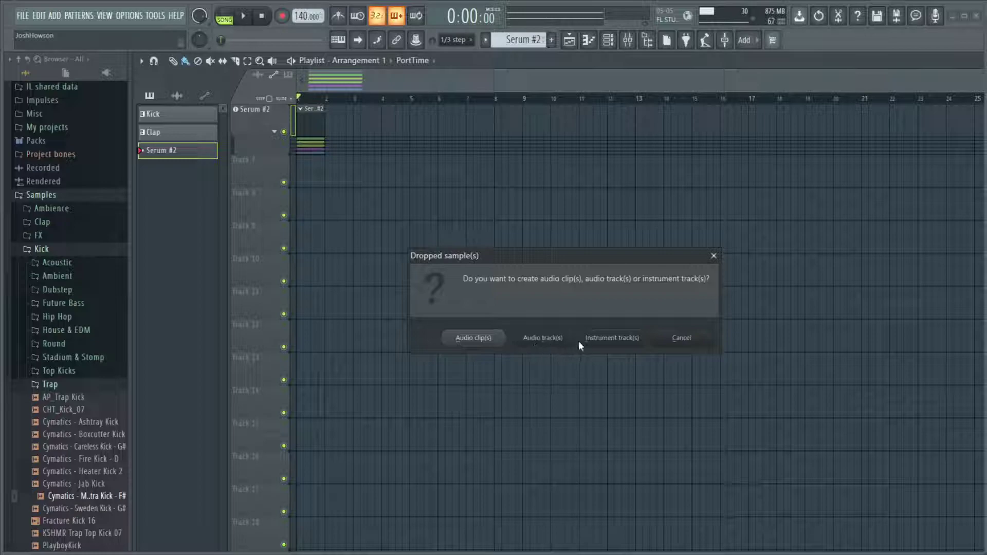
# - Add the Mantra Kick as an instrument track and look over its sampler settings and piano roll
pyautogui.click(605, 344)
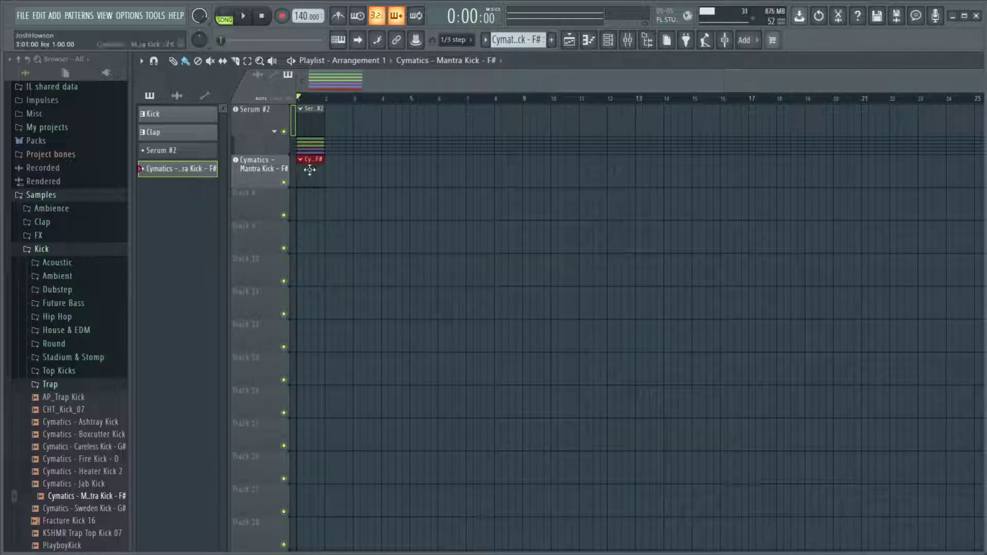
pyautogui.click(266, 168)
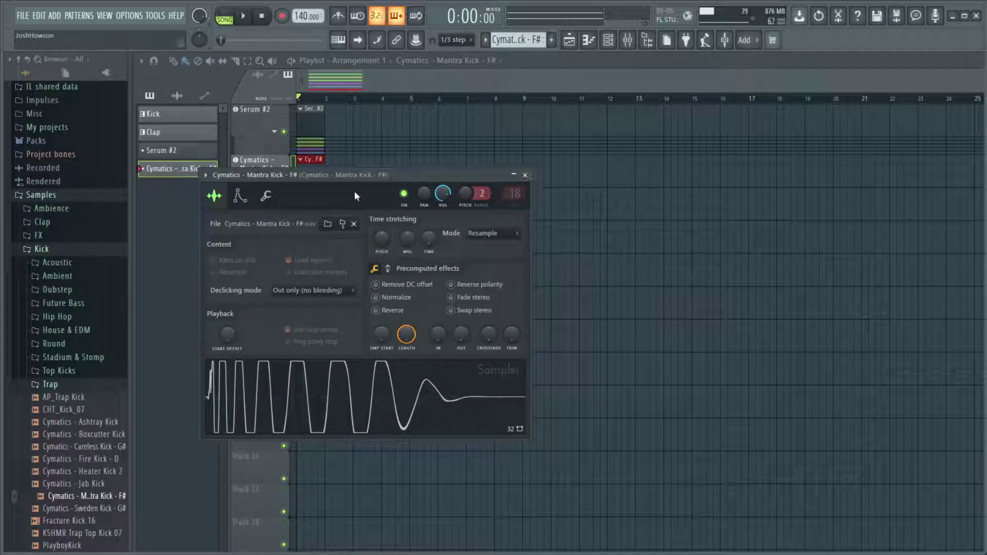
pyautogui.click(525, 174)
pyautogui.doubleClick(303, 170)
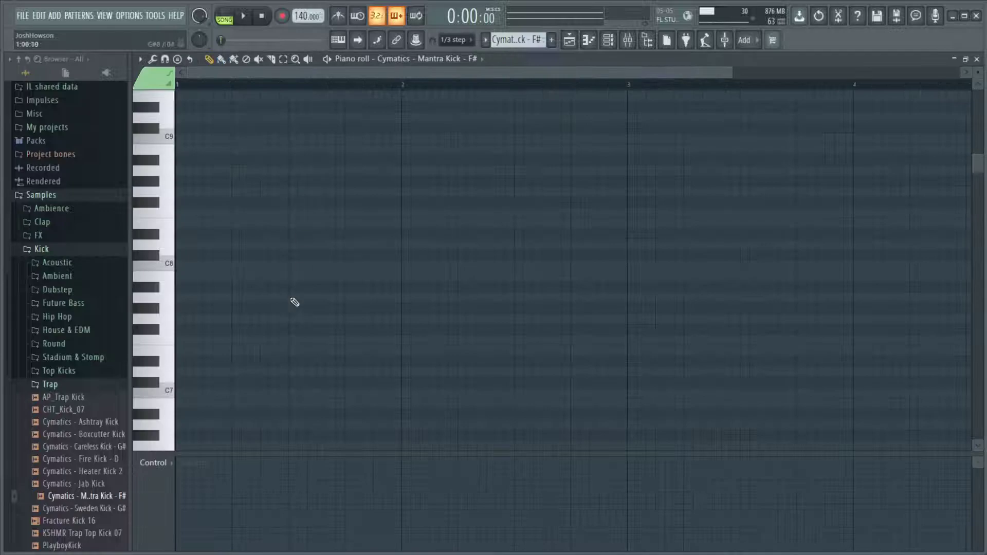
pyautogui.click(609, 40)
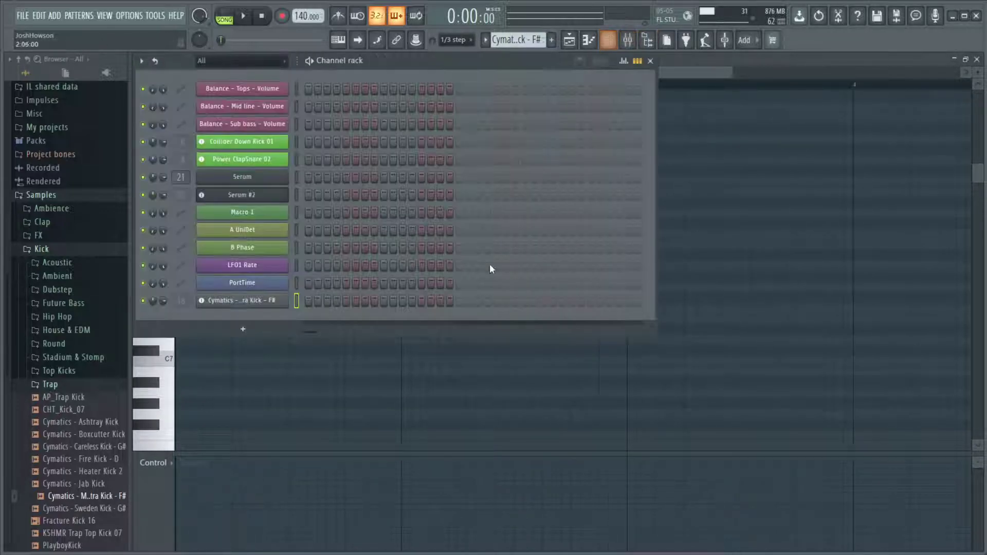
pyautogui.click(569, 39)
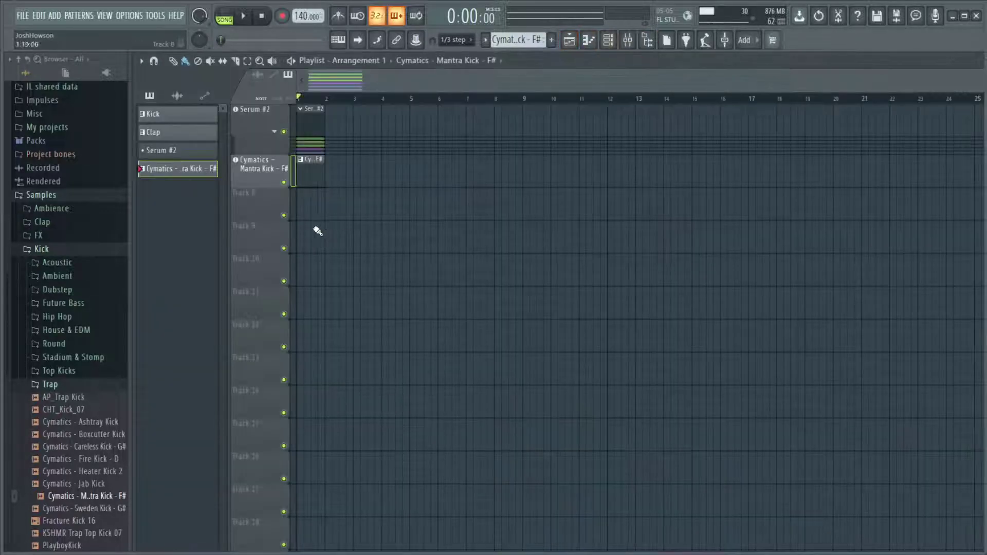
# - Paint additional Mantra Kick pattern clips along the kick track, starting near bar 1.3
pyautogui.scroll(5, 426, 170)
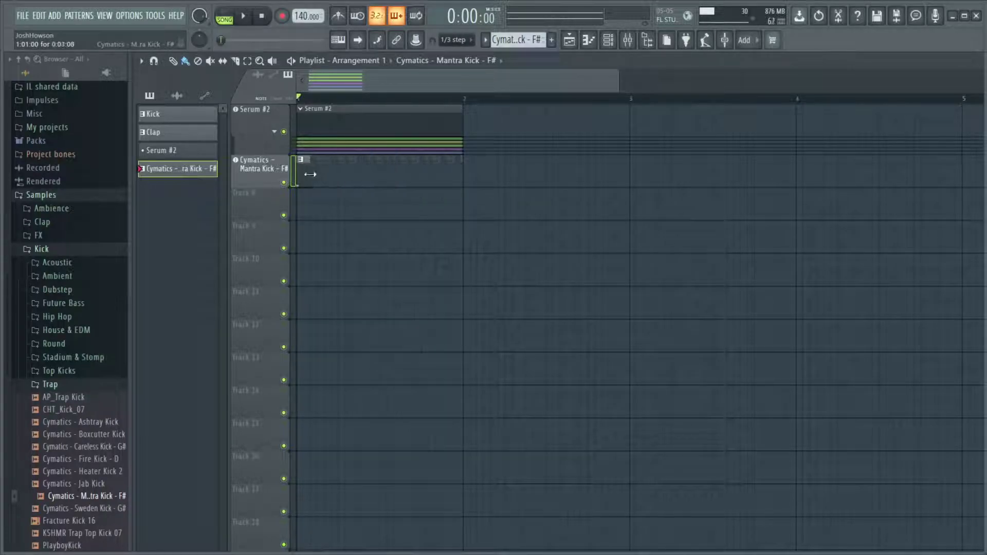
pyautogui.click(342, 172)
pyautogui.moveTo(371, 174); pyautogui.dragTo(417, 173)
pyautogui.click(543, 174)
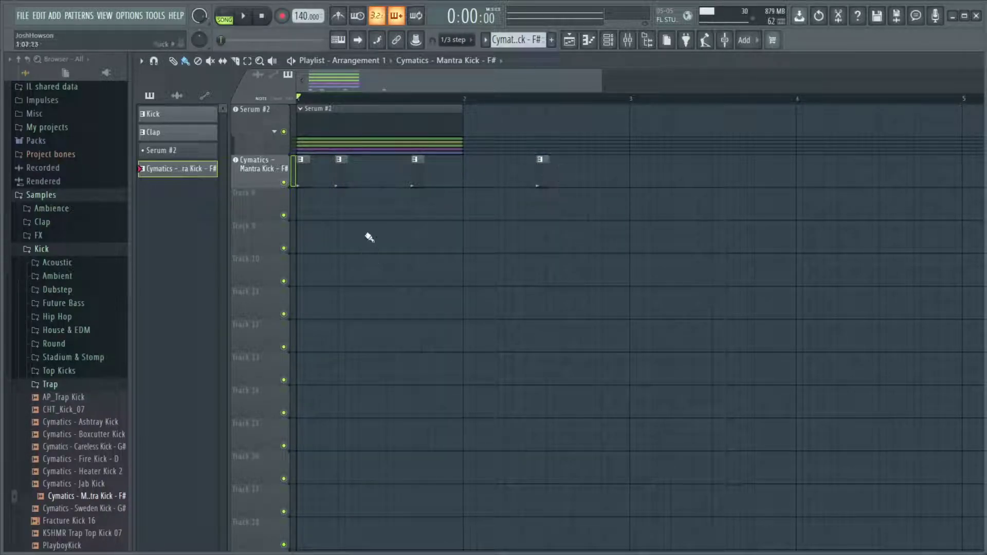
# - Review the kick's envelope and sample settings, then drop Mantra Kick into the playlist again
pyautogui.click(273, 172)
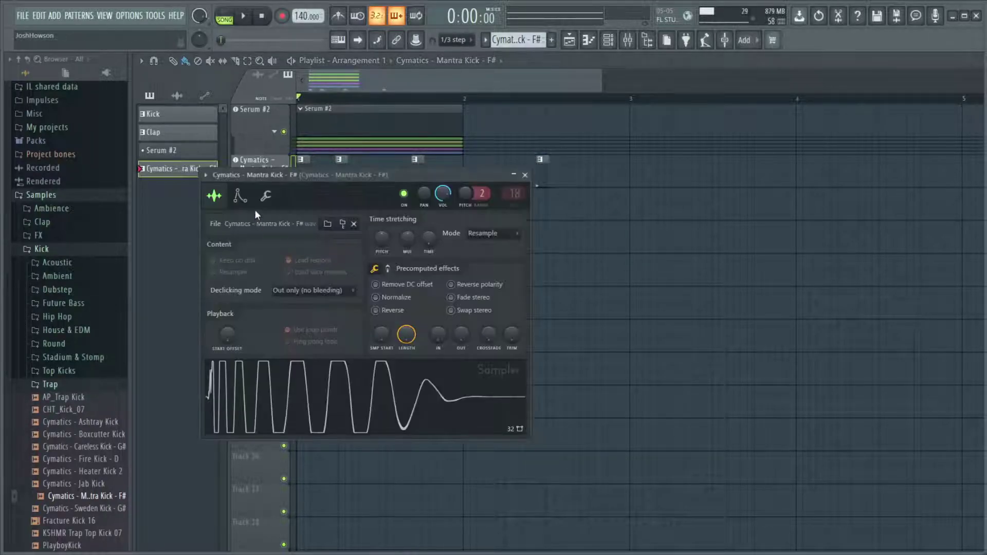
pyautogui.click(211, 240)
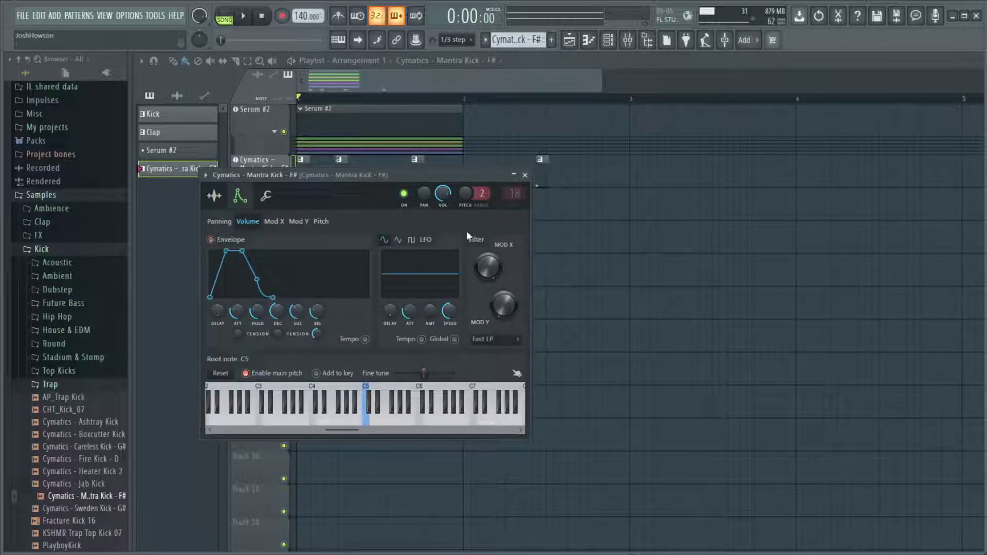
pyautogui.click(214, 195)
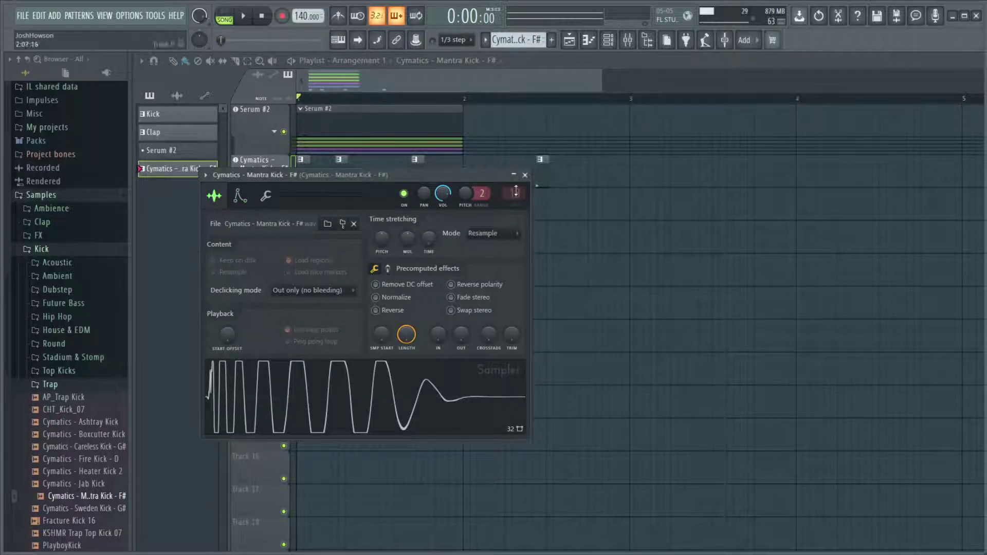
pyautogui.click(525, 175)
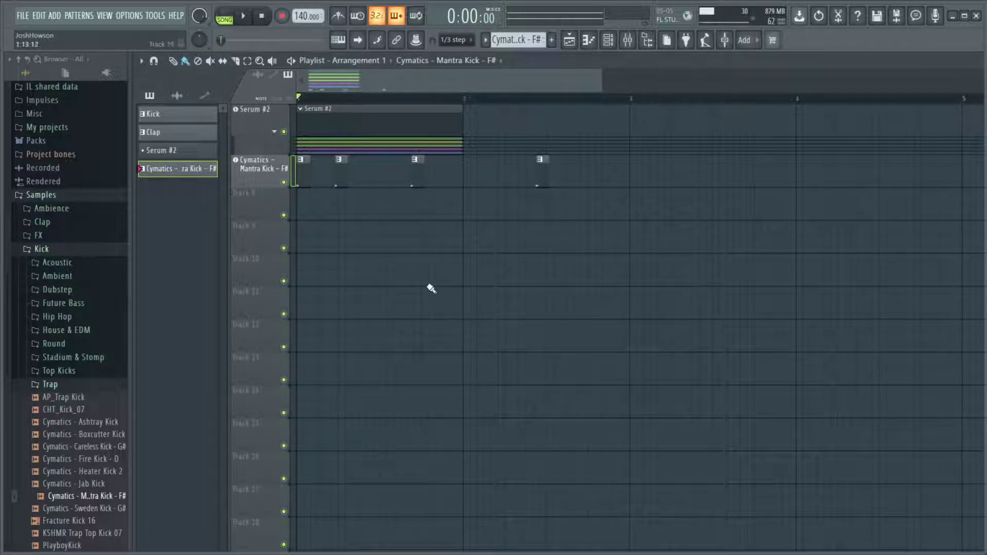
pyautogui.moveTo(92, 496); pyautogui.dragTo(307, 215)
# - Create an audio track from the kick and move its insert to mixer slot 19 beside the other kick
pyautogui.click(537, 339)
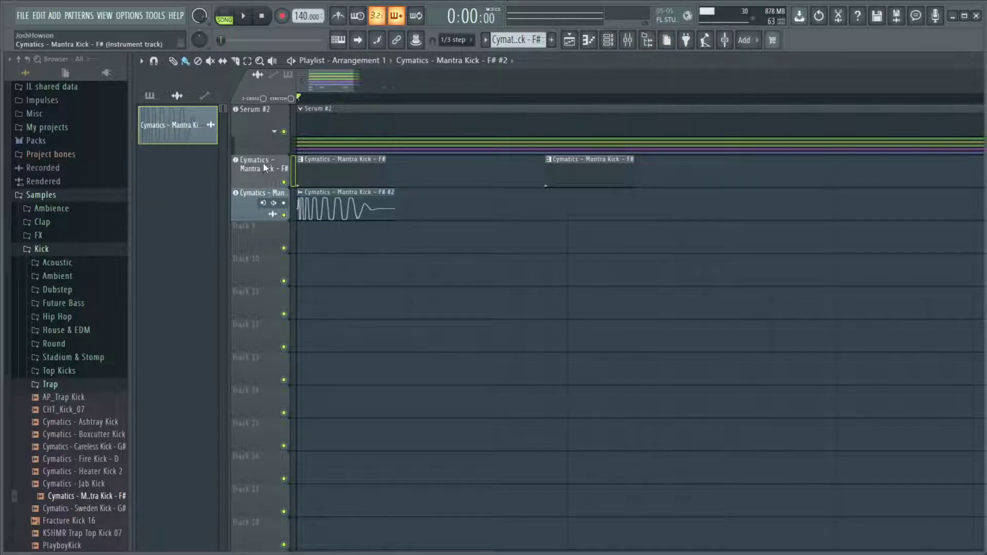
pyautogui.click(627, 40)
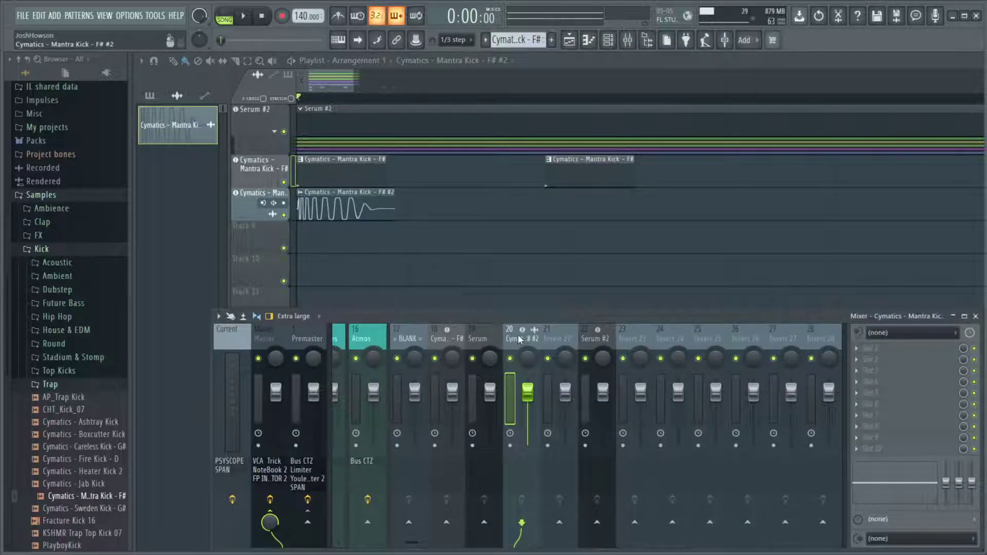
pyautogui.moveTo(517, 335); pyautogui.dragTo(484, 334)
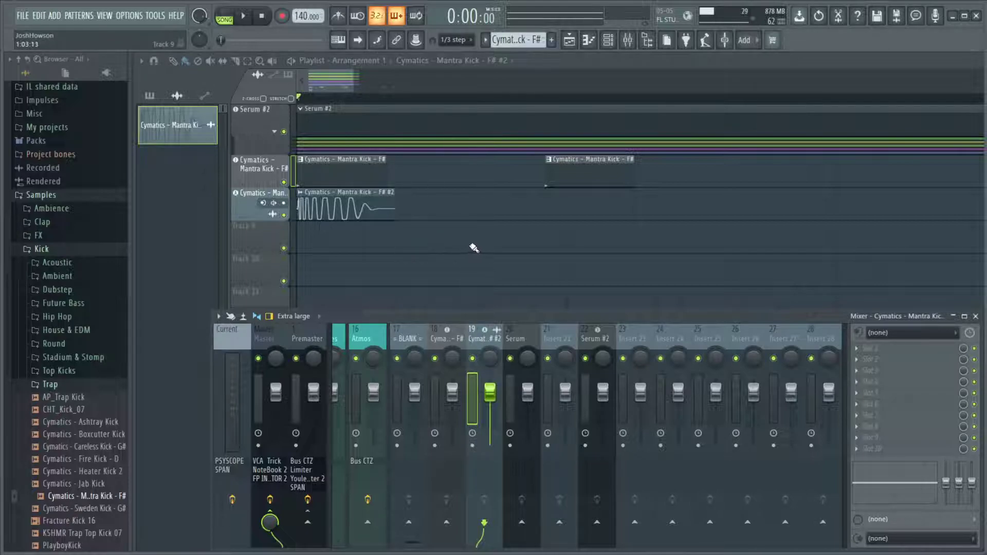
pyautogui.press('F9')
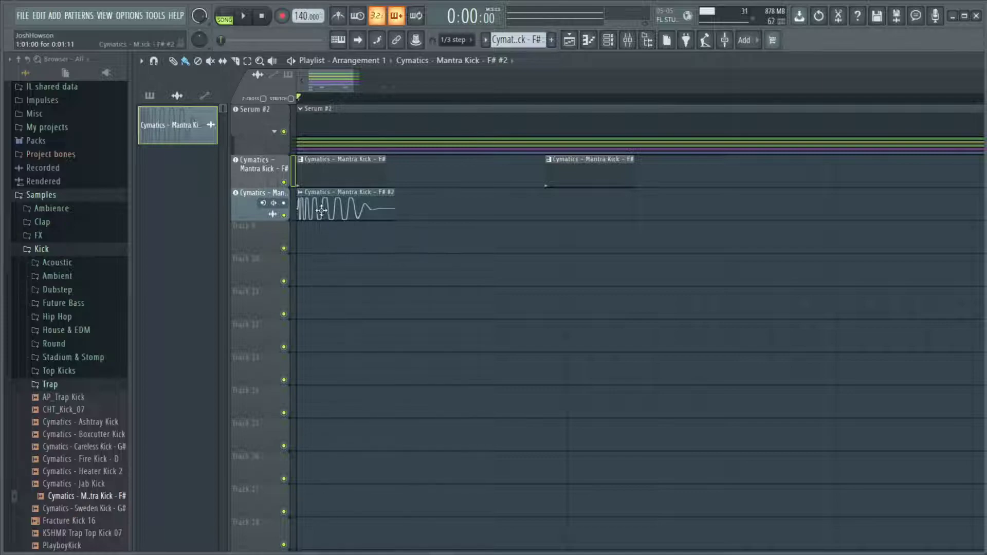
# - Move the last Mantra Kick note clip earlier in bar 1
pyautogui.moveTo(314, 200); pyautogui.dragTo(295, 355)
pyautogui.rightClick(298, 339)
pyautogui.hotkey('ctrl', 'z')
pyautogui.scroll(5, 326, 238)
pyautogui.scroll(3, 294, 210)
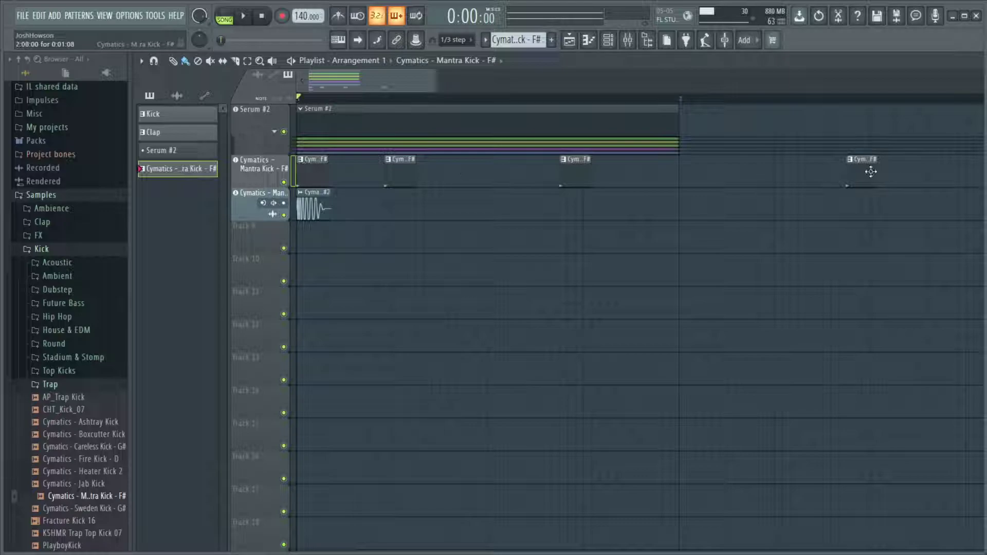
pyautogui.moveTo(869, 172); pyautogui.dragTo(630, 172)
# - Paint a second audio kick clip, try the Slice tool, and return to Draw
pyautogui.click(311, 210)
pyautogui.click(429, 208)
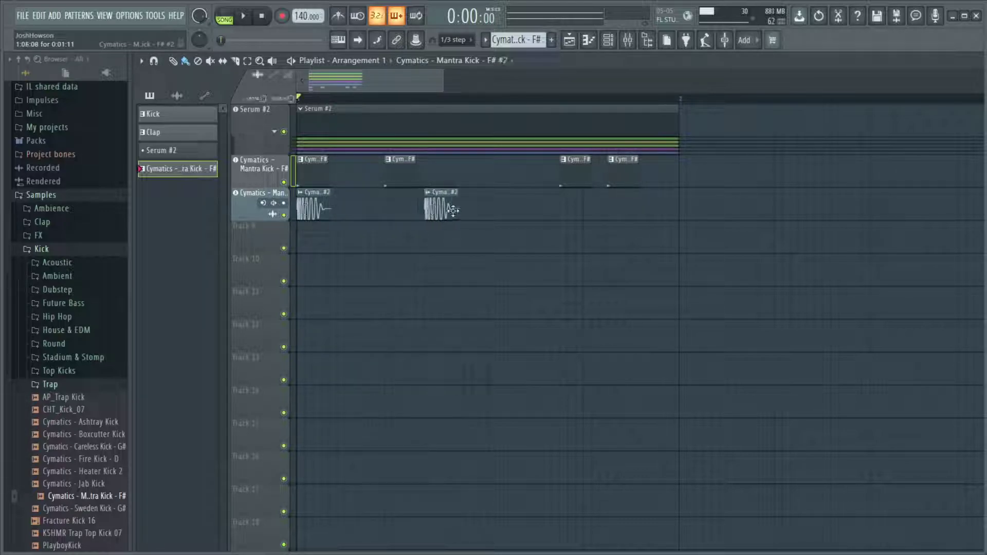
pyautogui.scroll(4, 447, 208)
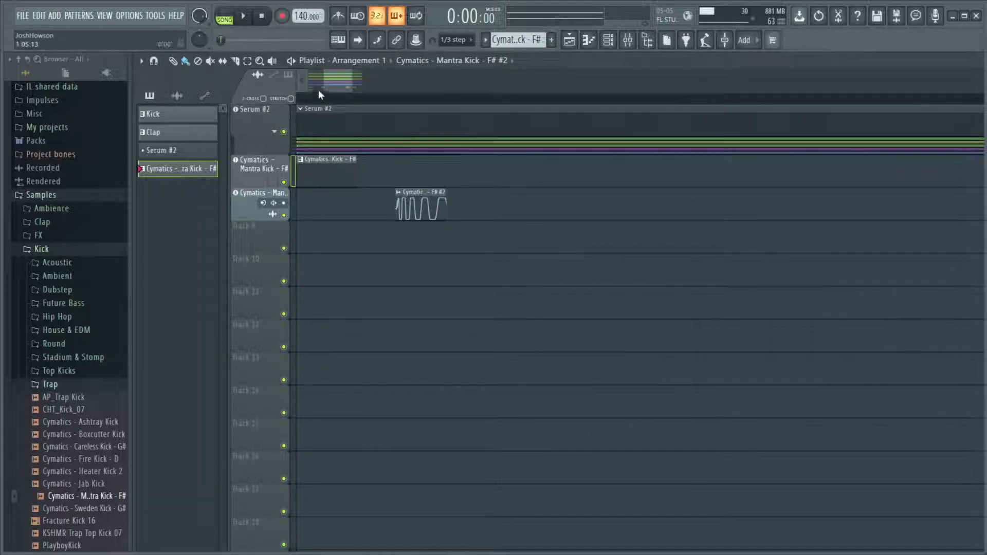
pyautogui.click(235, 60)
pyautogui.scroll(-4, 463, 231)
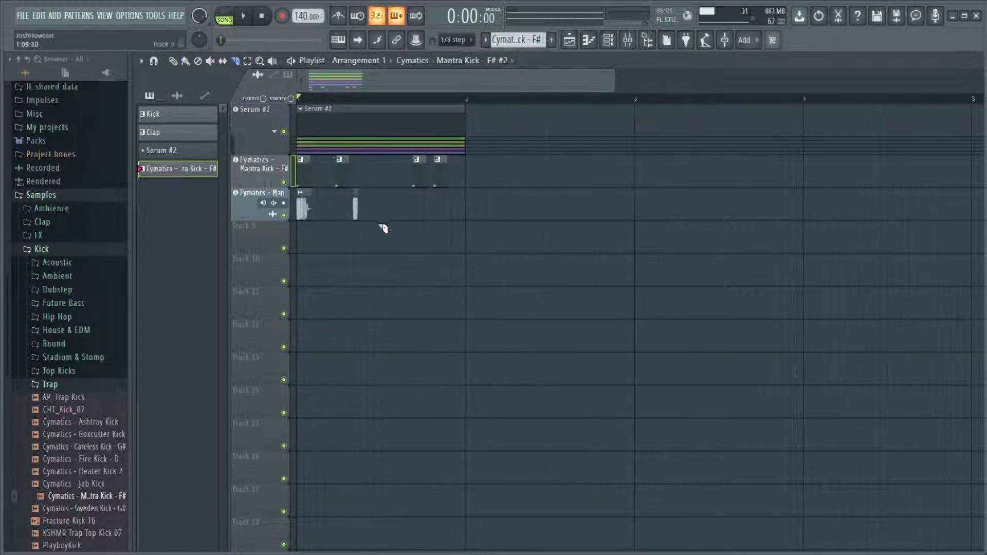
pyautogui.press('p')
# - Delete the Serum #2 track and channel with its patterns, mixer track and automations, then open the Mixer
pyautogui.rightClick(261, 113)
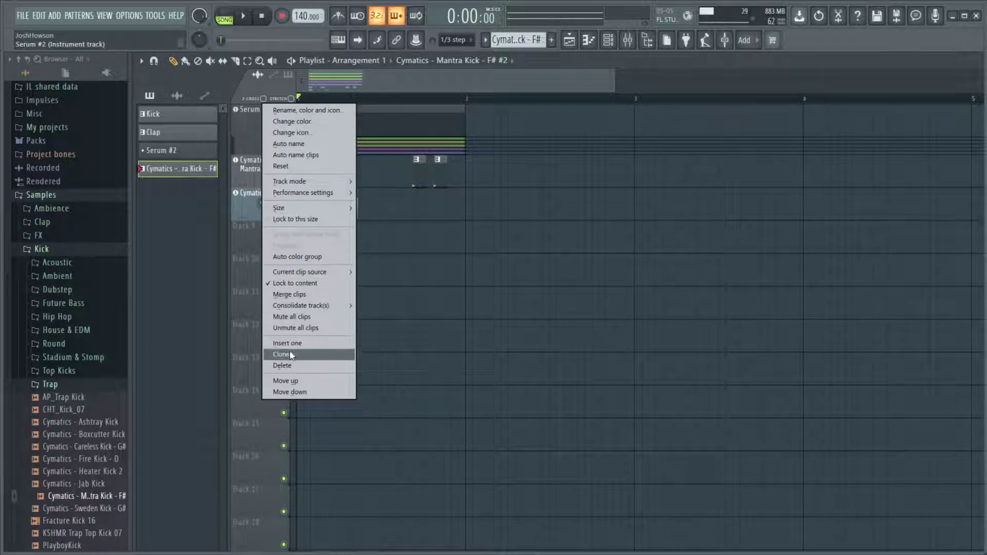
pyautogui.click(286, 366)
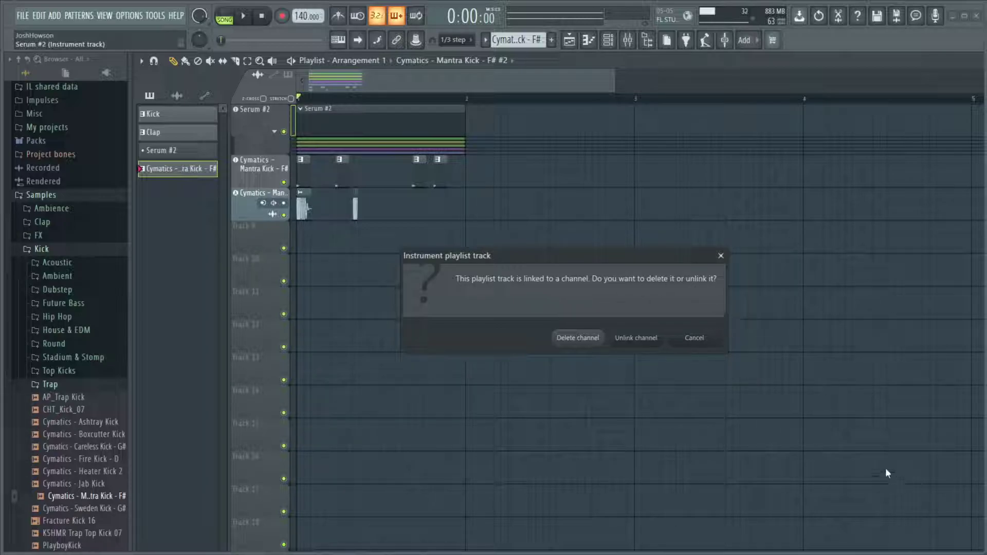
pyautogui.click(580, 339)
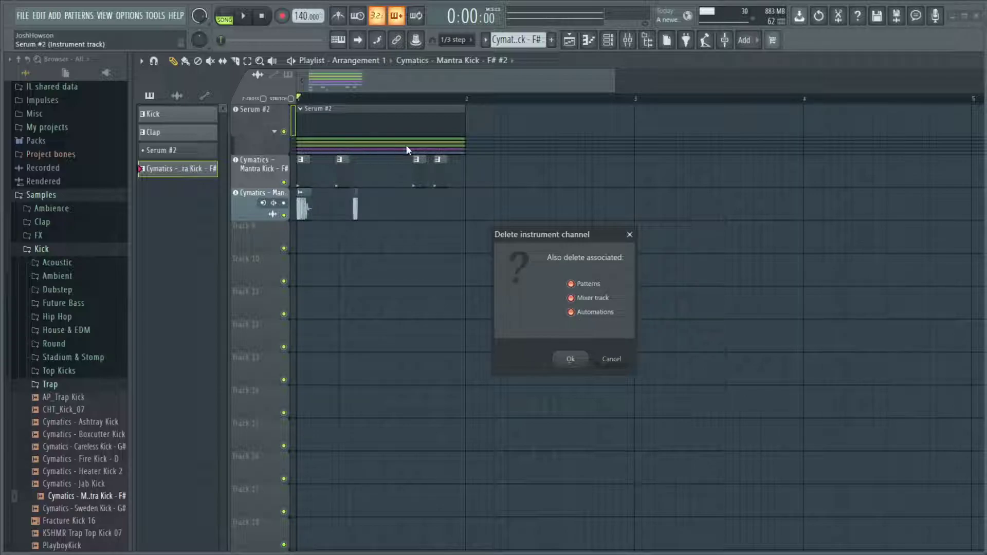
pyautogui.click(574, 359)
pyautogui.click(635, 45)
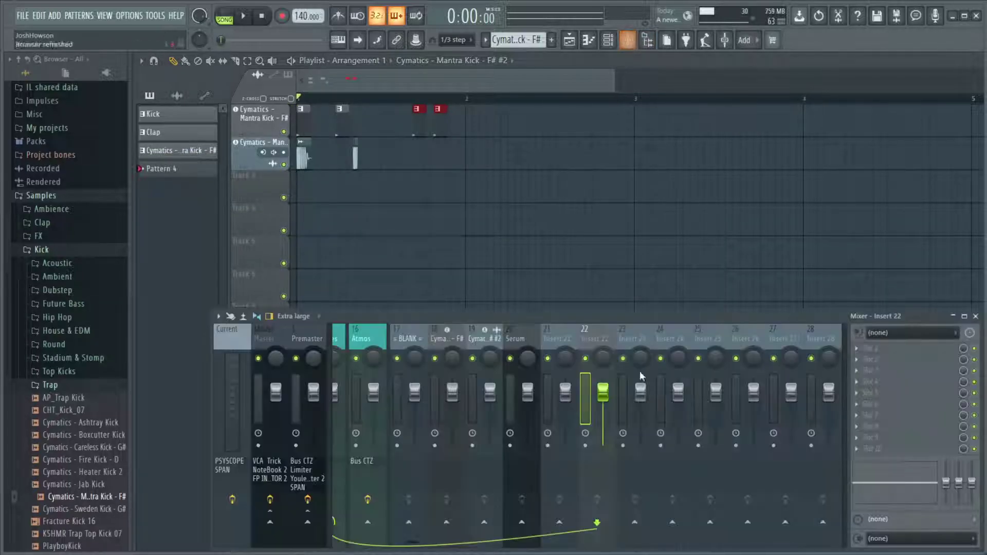
# - Drag out the mixer Insert 23 state file, then close the Mixer
pyautogui.rightClick(651, 337)
pyautogui.moveTo(714, 329)
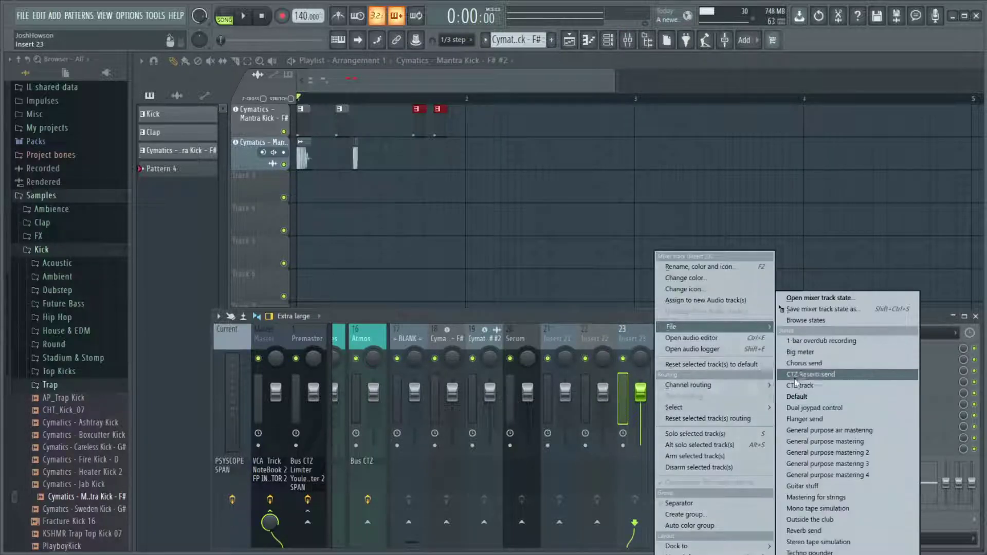
pyautogui.moveTo(813, 310); pyautogui.dragTo(610, 335)
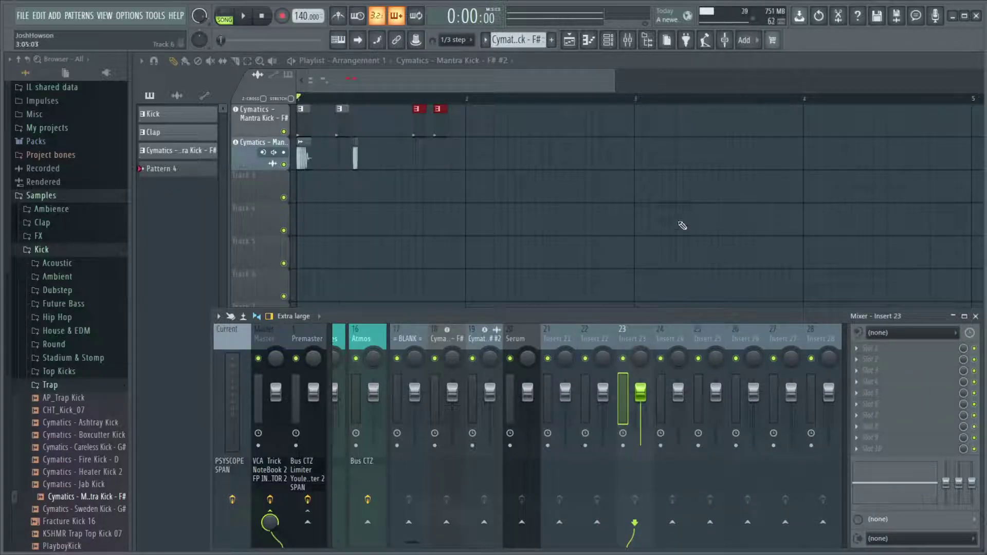
pyautogui.press('F9')
# - Delete the Mantra Kick audio track together with its clips
pyautogui.rightClick(240, 147)
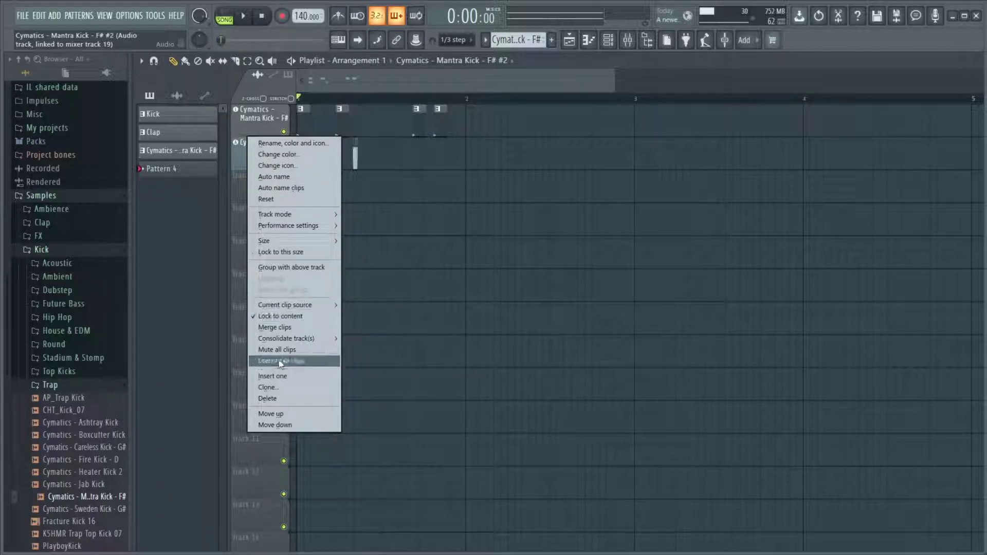
pyautogui.click(267, 399)
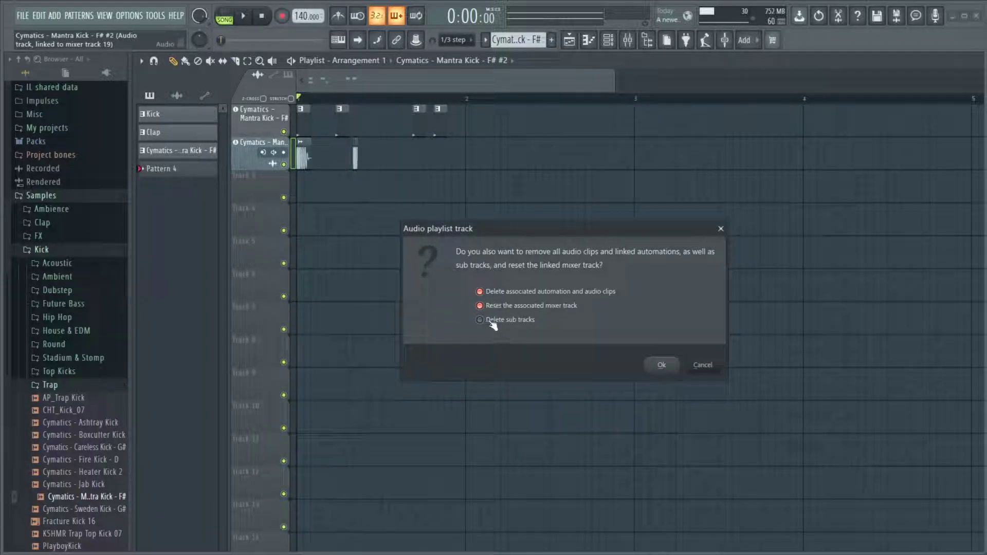
pyautogui.click(661, 366)
# - Delete the Mantra Kick instrument track and its channel, patterns, mixer track and automations
pyautogui.rightClick(260, 110)
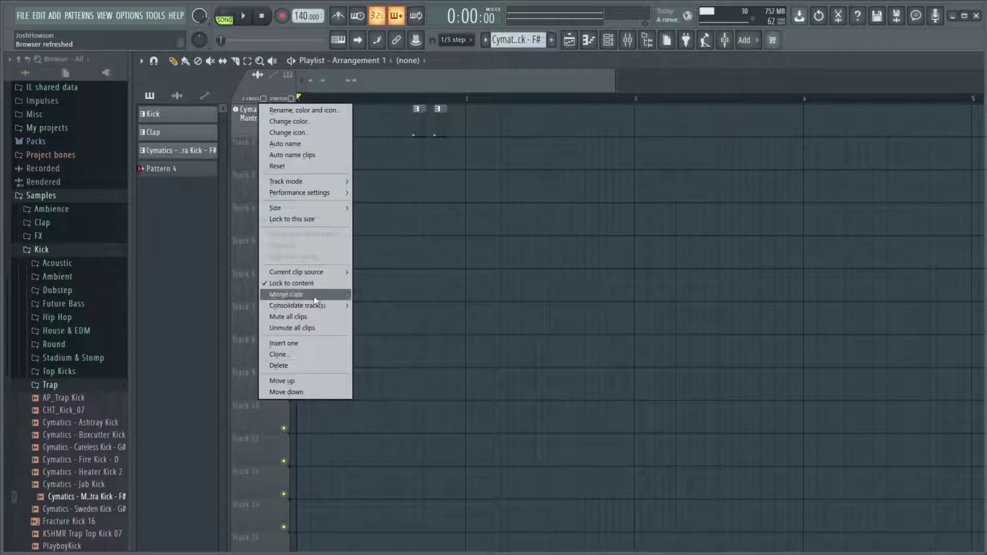
pyautogui.click(298, 366)
pyautogui.click(577, 337)
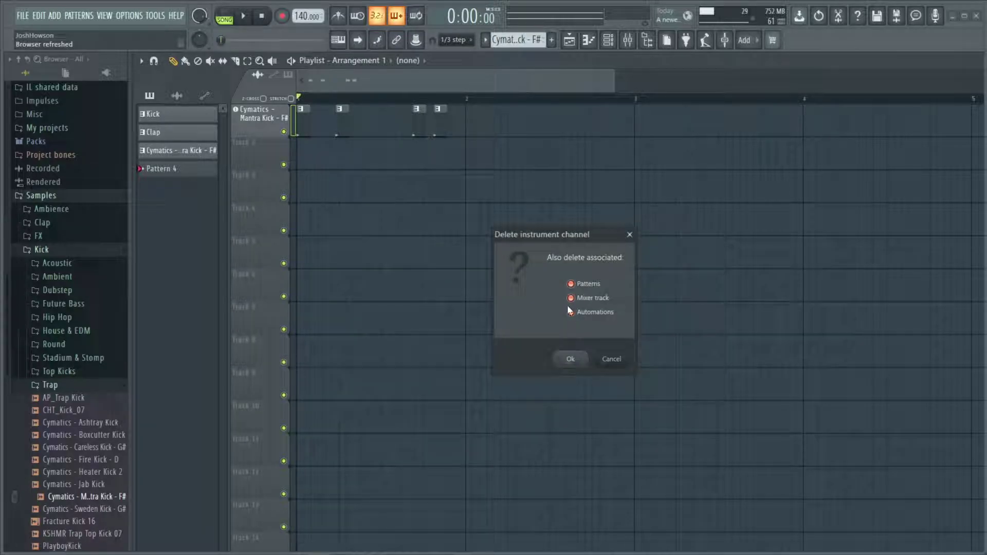
pyautogui.click(571, 359)
pyautogui.click(608, 41)
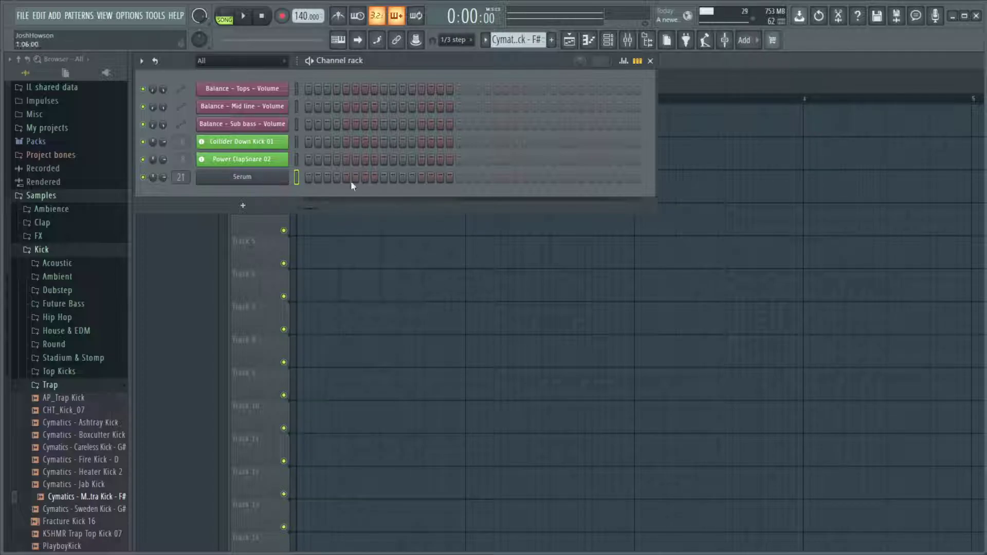
# - Create an automation clip for Serum's wavetable position (A WTPos)
pyautogui.click(280, 180)
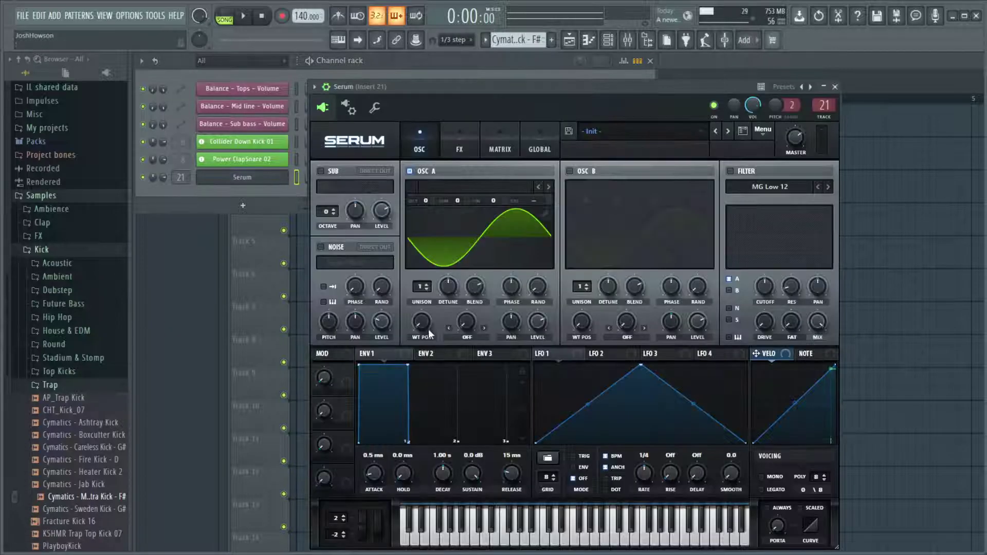
pyautogui.rightClick(524, 80)
pyautogui.click(487, 127)
pyautogui.click(899, 194)
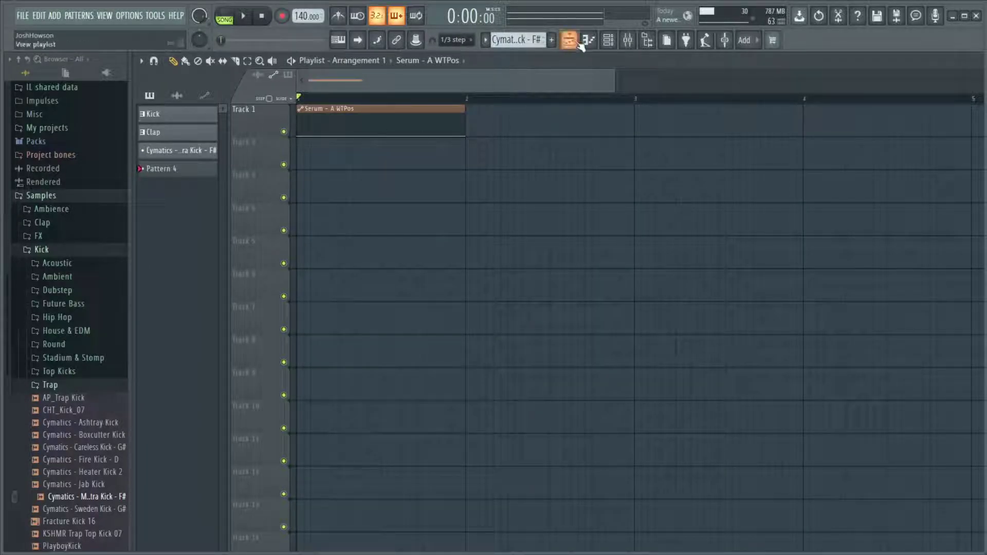
# - Delete the Serum channel from the Channel rack
pyautogui.press('F6')
pyautogui.rightClick(265, 176)
pyautogui.click(261, 181)
pyautogui.rightClick(262, 178)
pyautogui.click(330, 291)
pyautogui.press('F6')
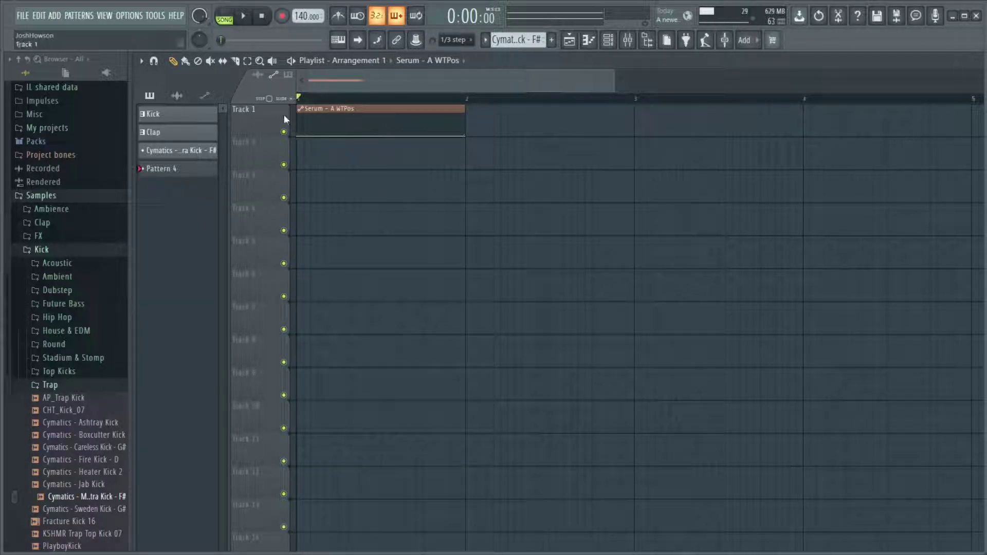
# - Delete the Serum - A WTPos automation channel and load Serum as a new instrument track
pyautogui.click(608, 40)
pyautogui.rightClick(281, 177)
pyautogui.click(331, 302)
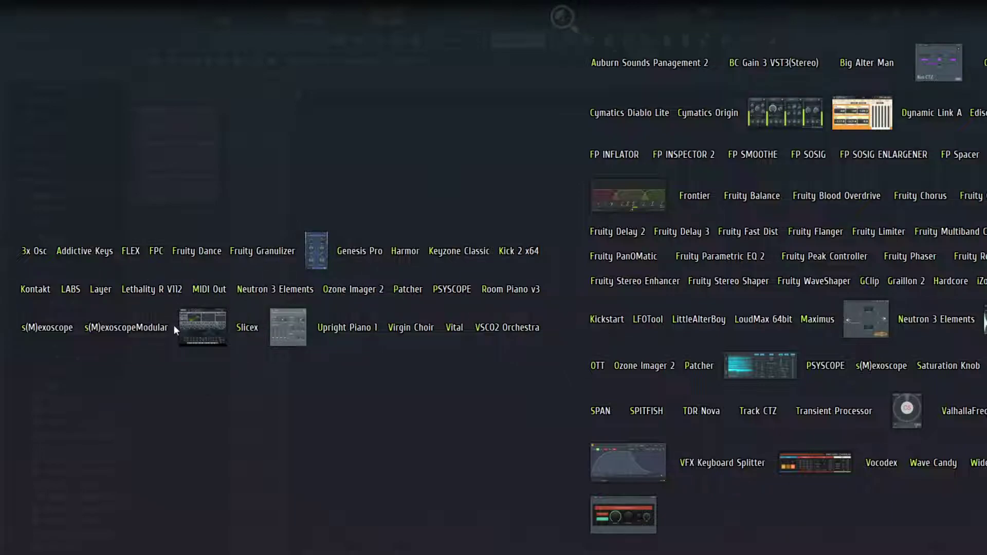
pyautogui.click(198, 327)
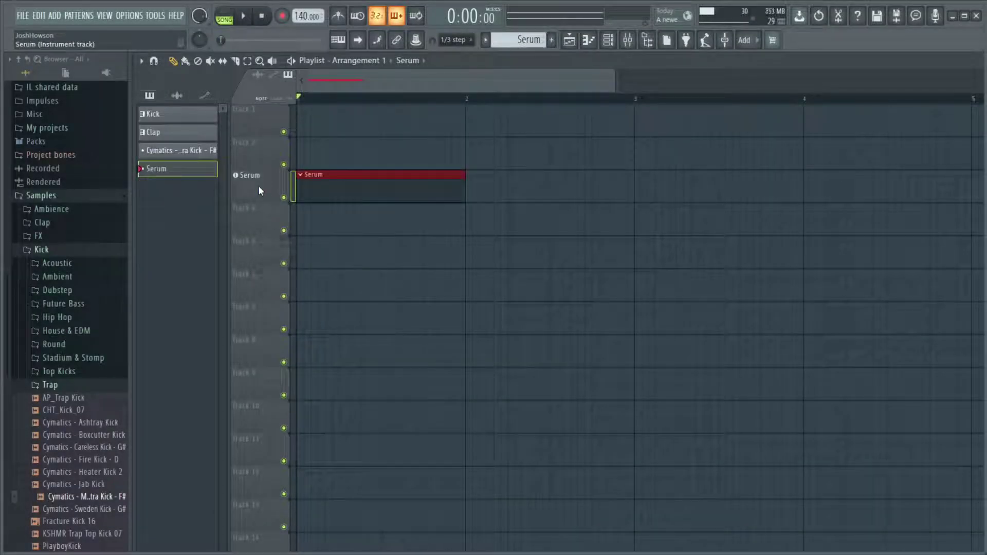